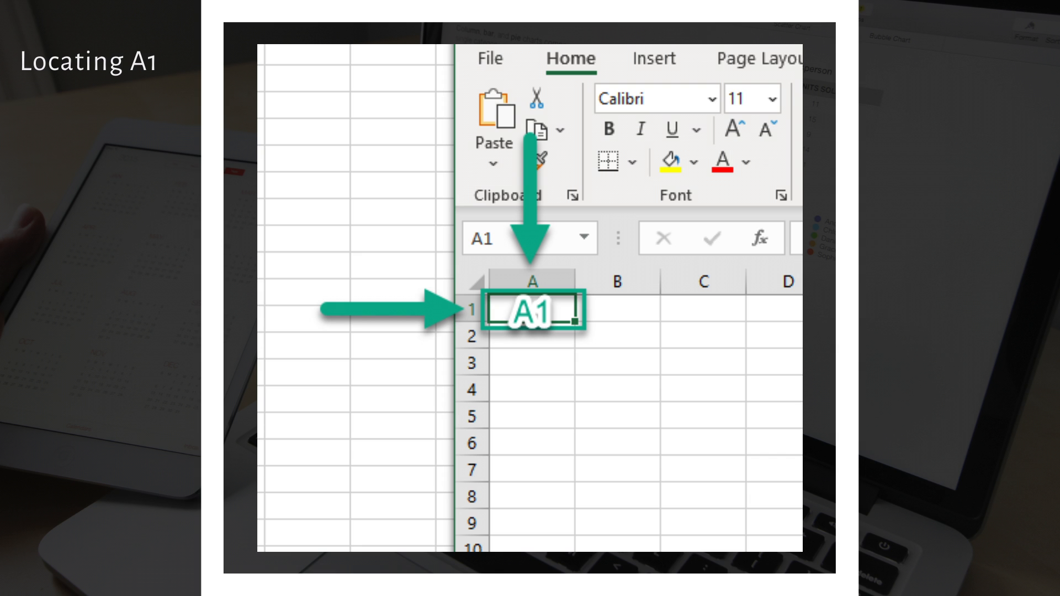
Enter the sheet title in cell A1 as the owner's first name in possessive form followed by "Personal Monthly Budget".
text(Bob's Pers)
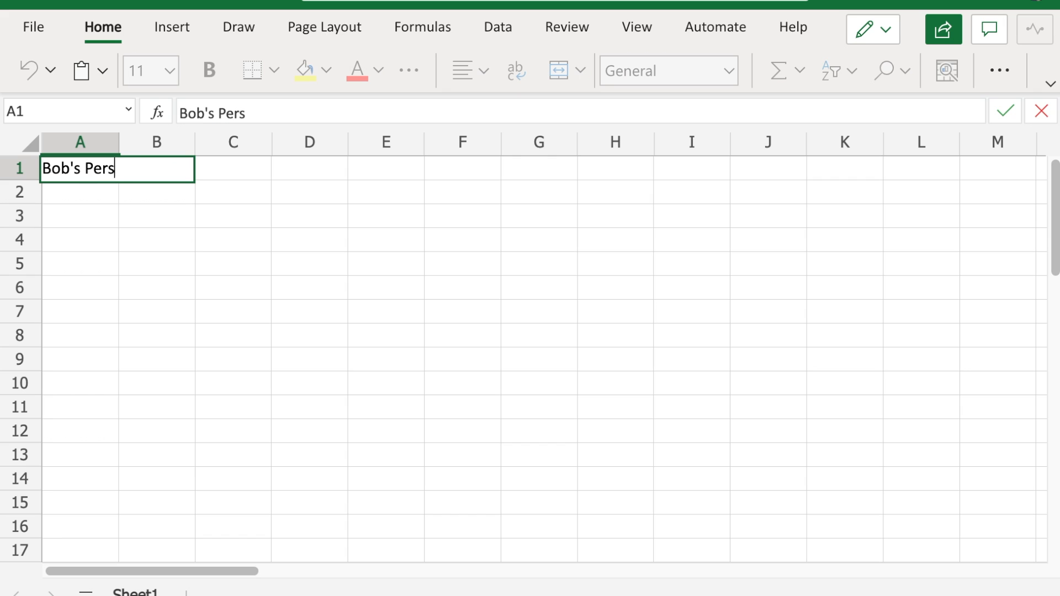
text(onal Monthly Bud)
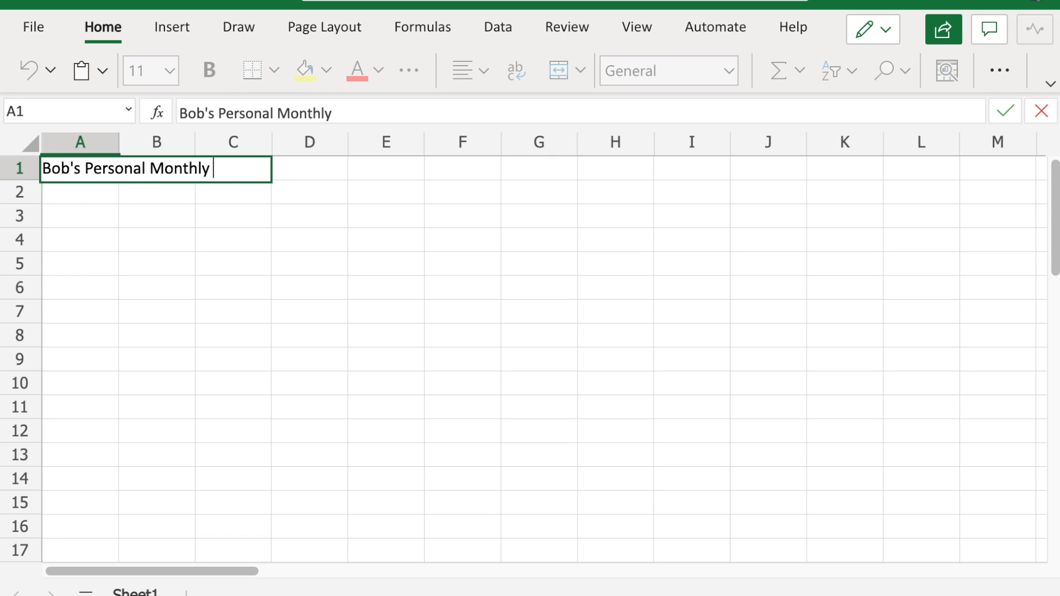
text(get)
key(Return)
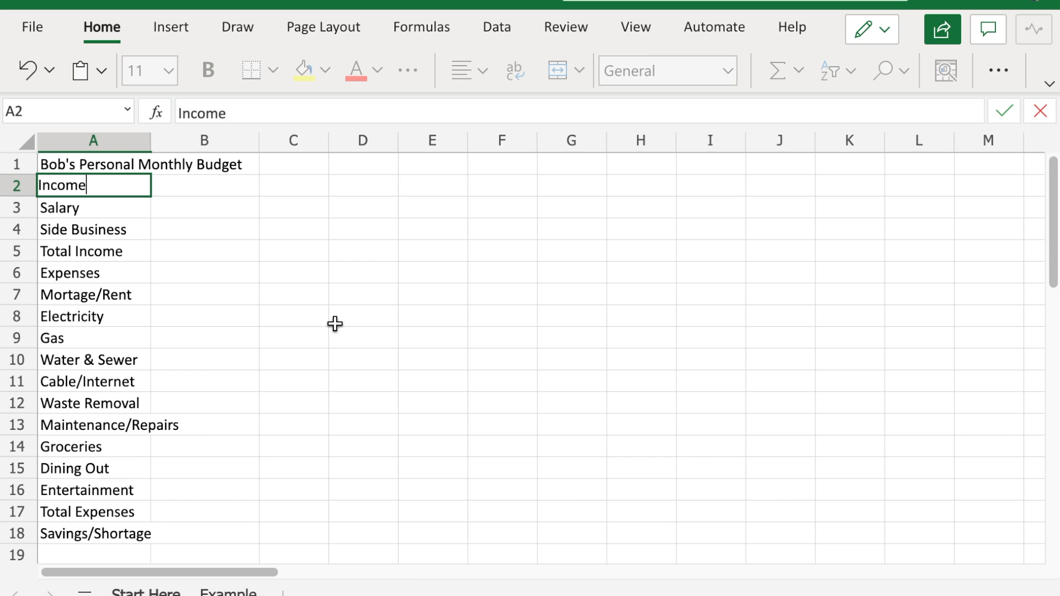
Go through the budget labels in column A, from Income in A2 to Savings/Shortage in A18.
key(Return)
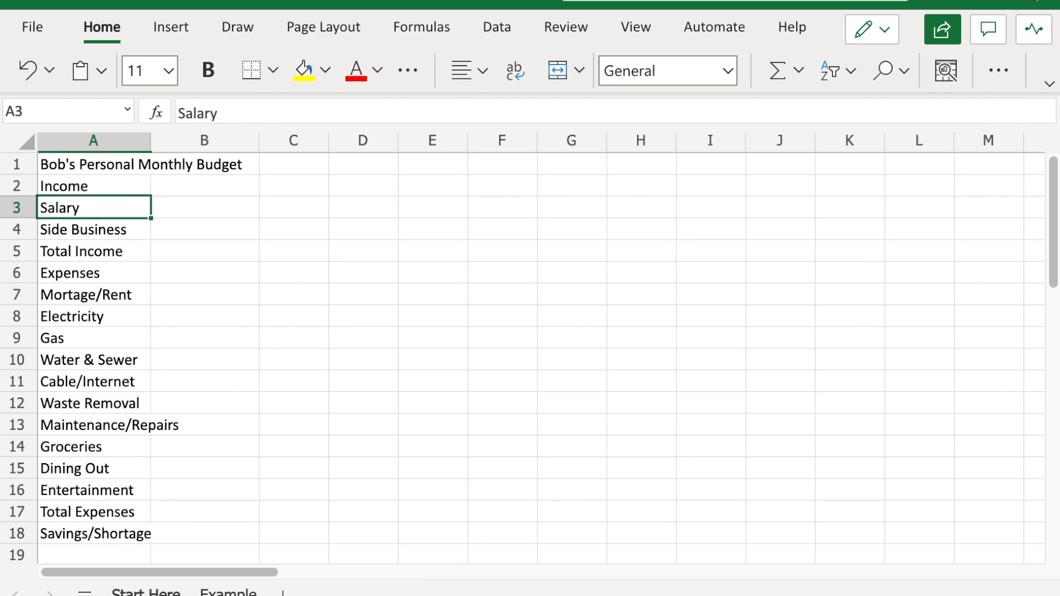
key(Down)
key(Down)
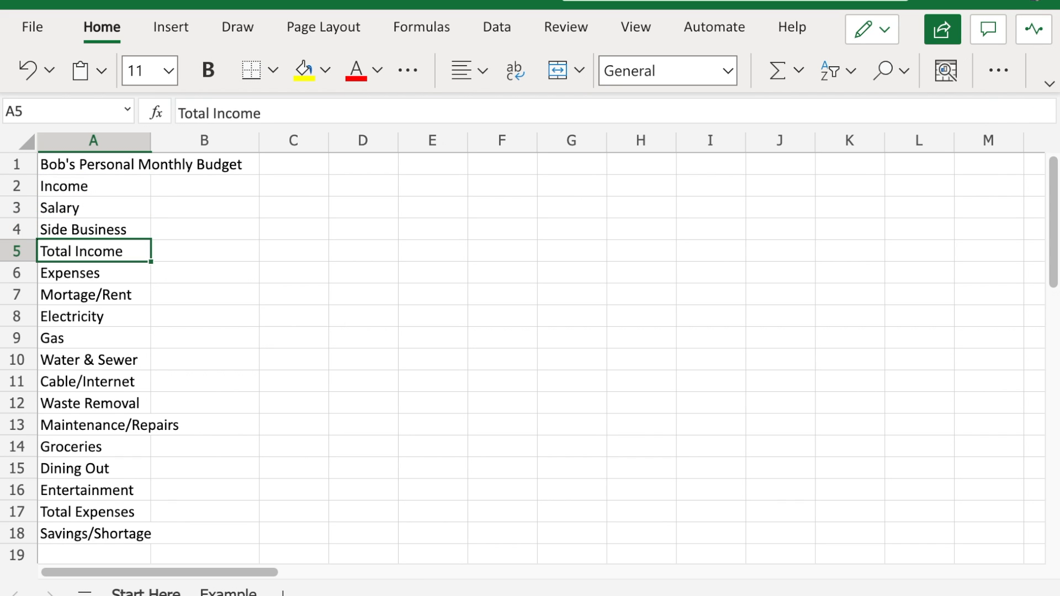
key(Down)
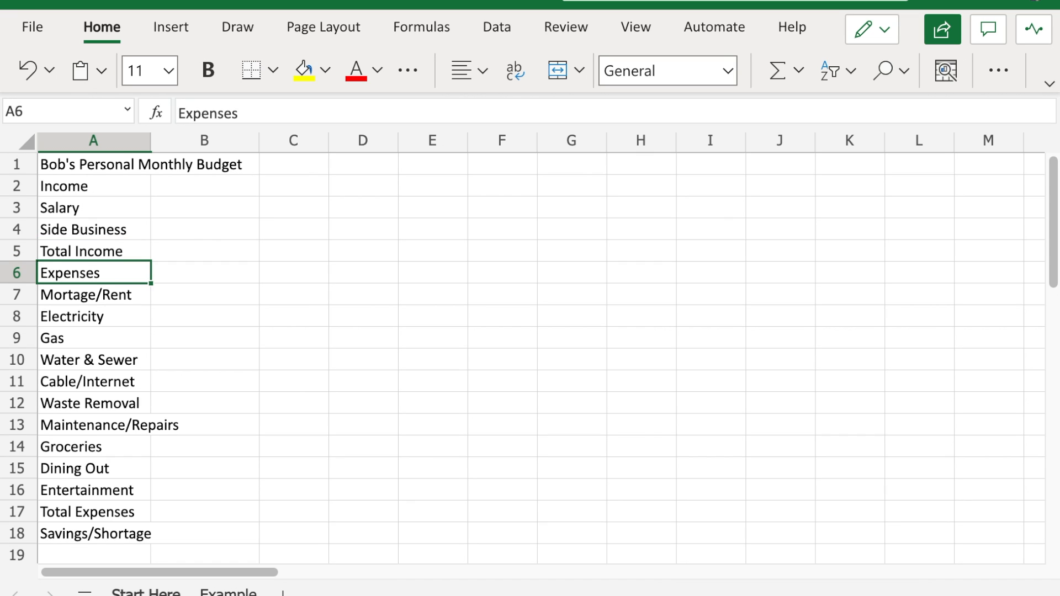
key(Down)
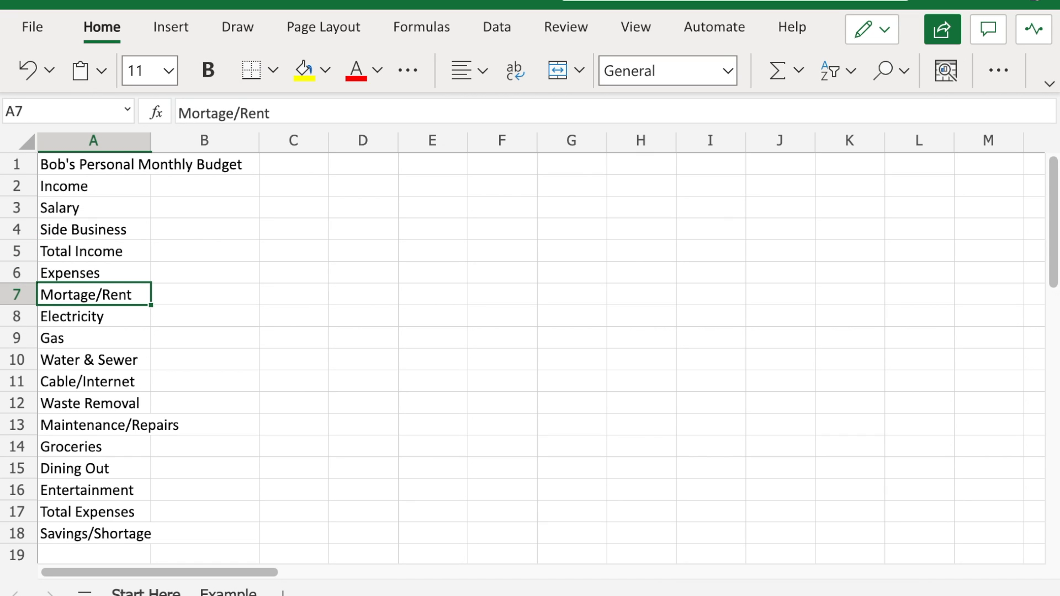
key(Down)
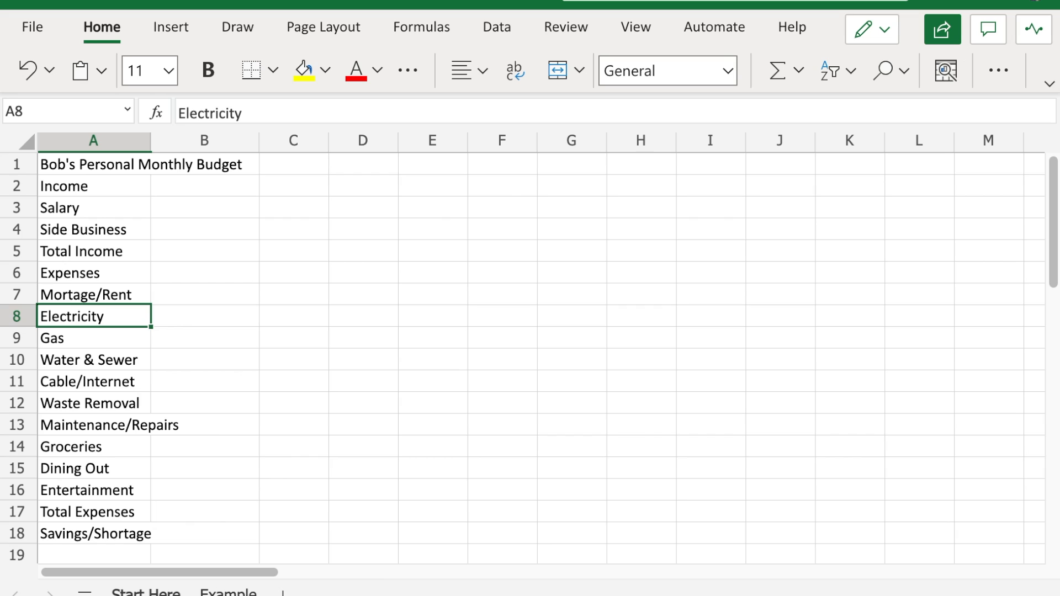
key(Down)
key(Down)
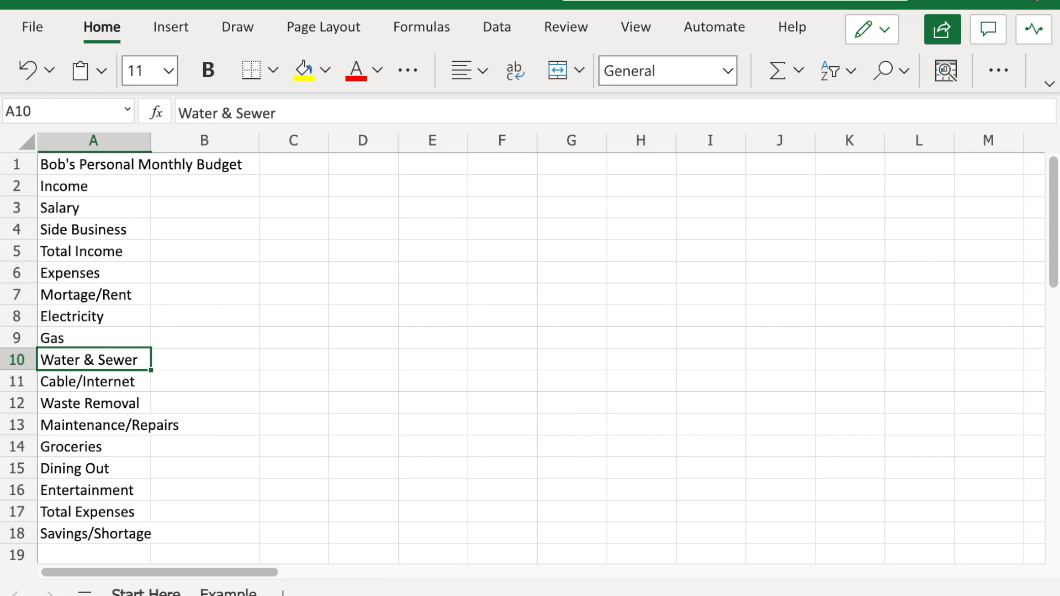
key(Down)
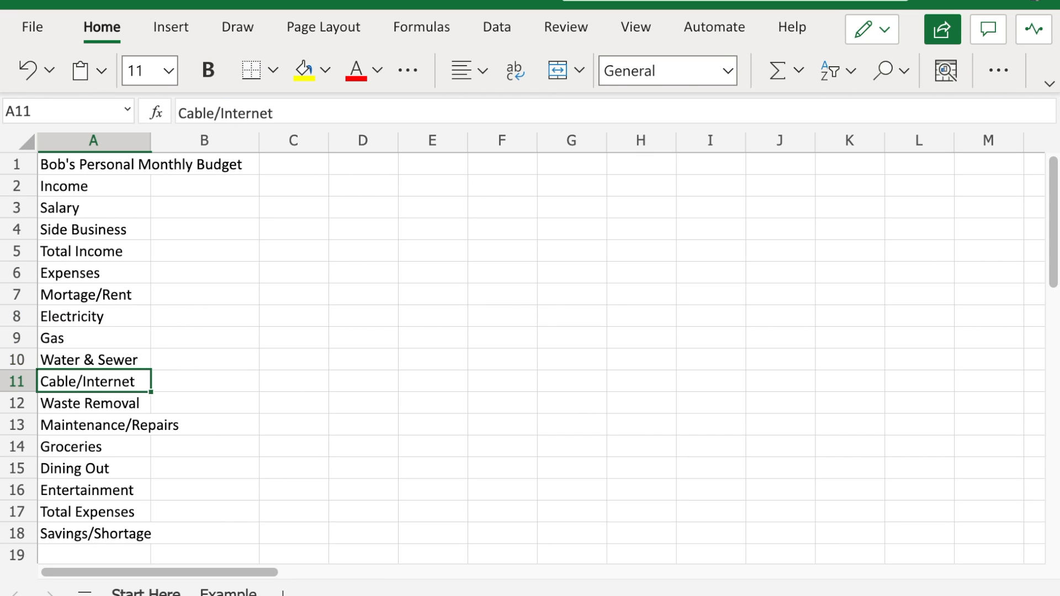
key(Down)
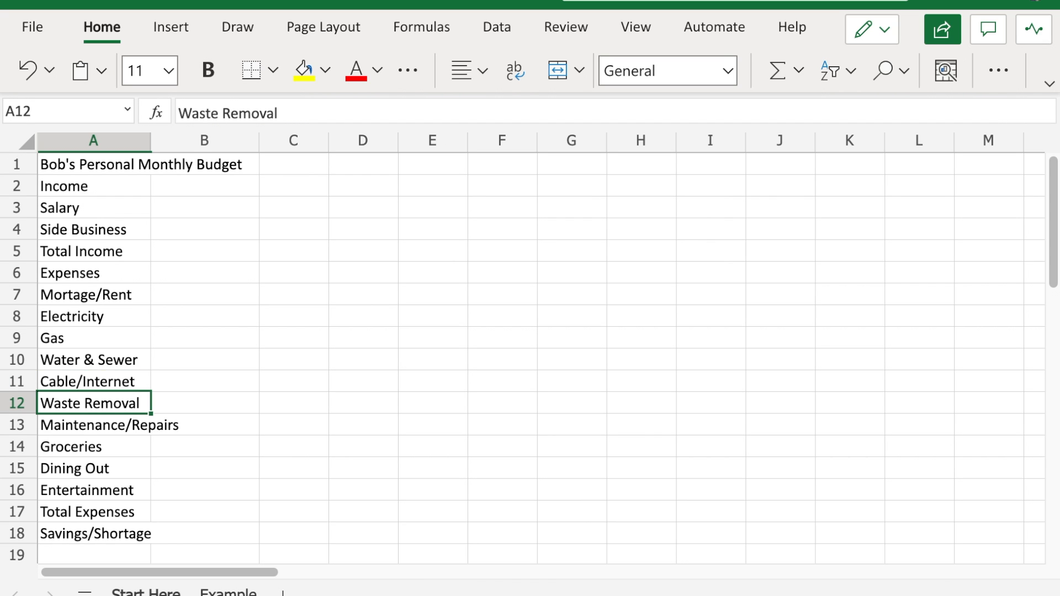
key(Down)
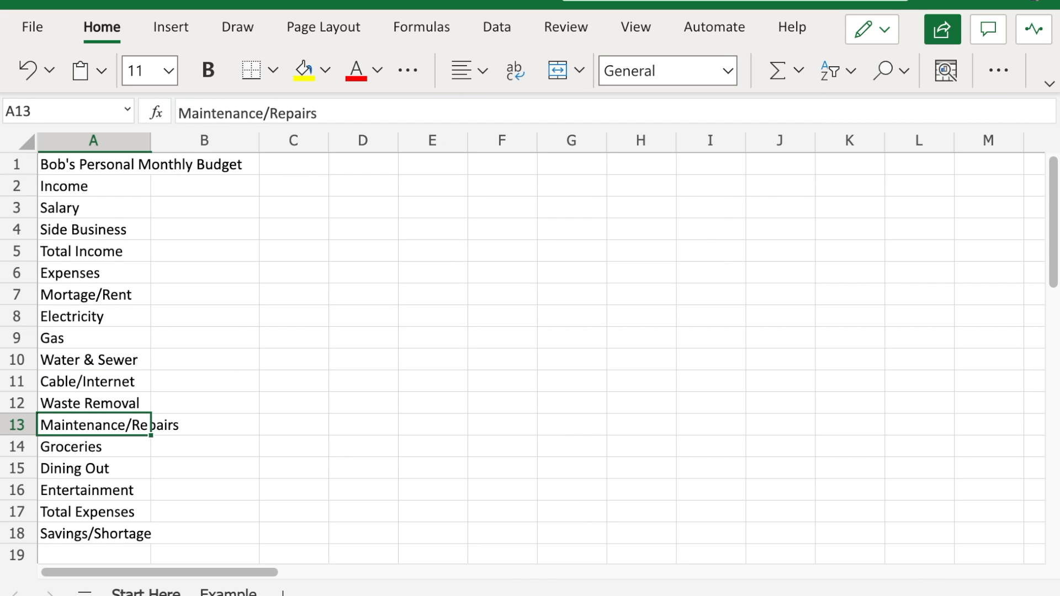
key(Down)
key(Down)
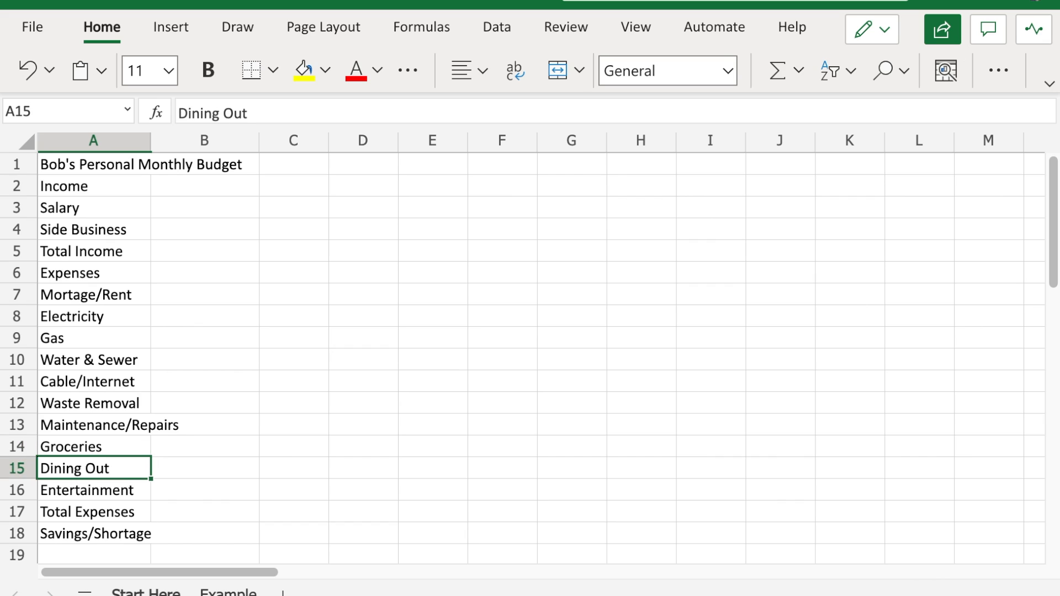
key(Down)
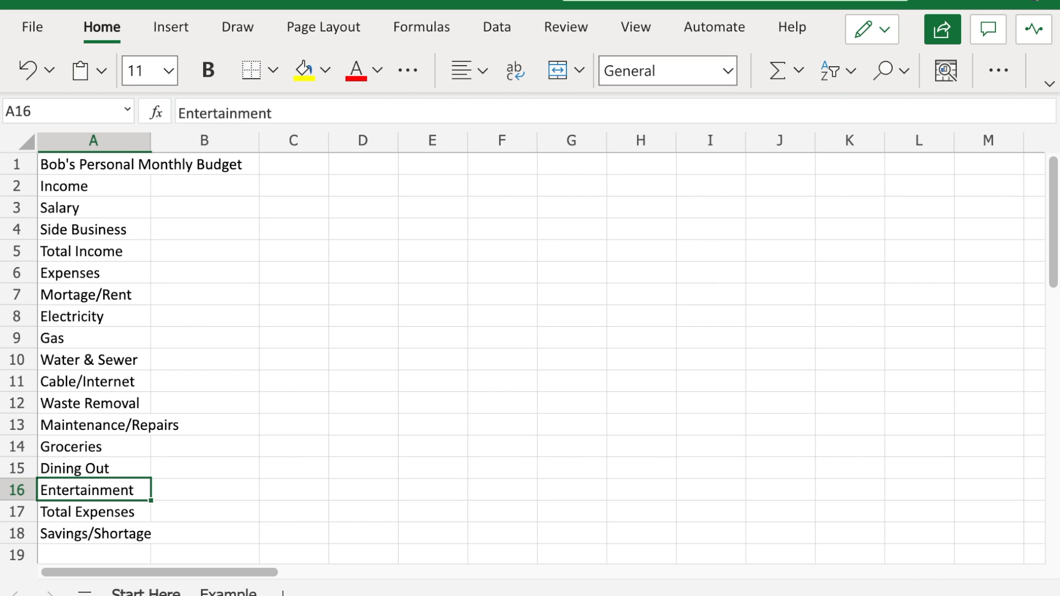
key(Down)
key(Down)
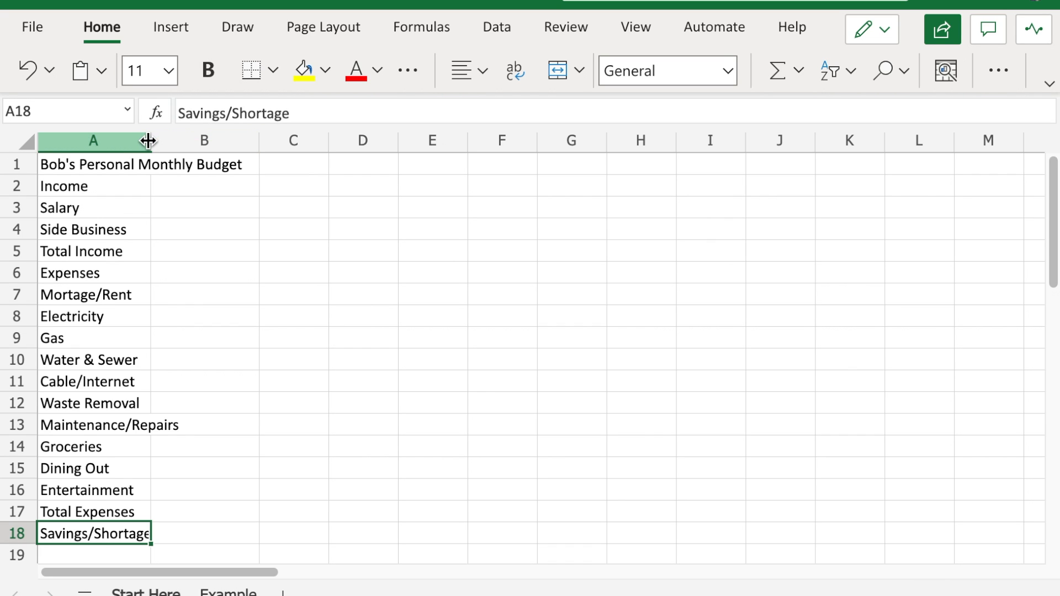
Widen column A so the Maintenance/Repairs label fits inside its cell.
drag(148, 140, 149, 140)
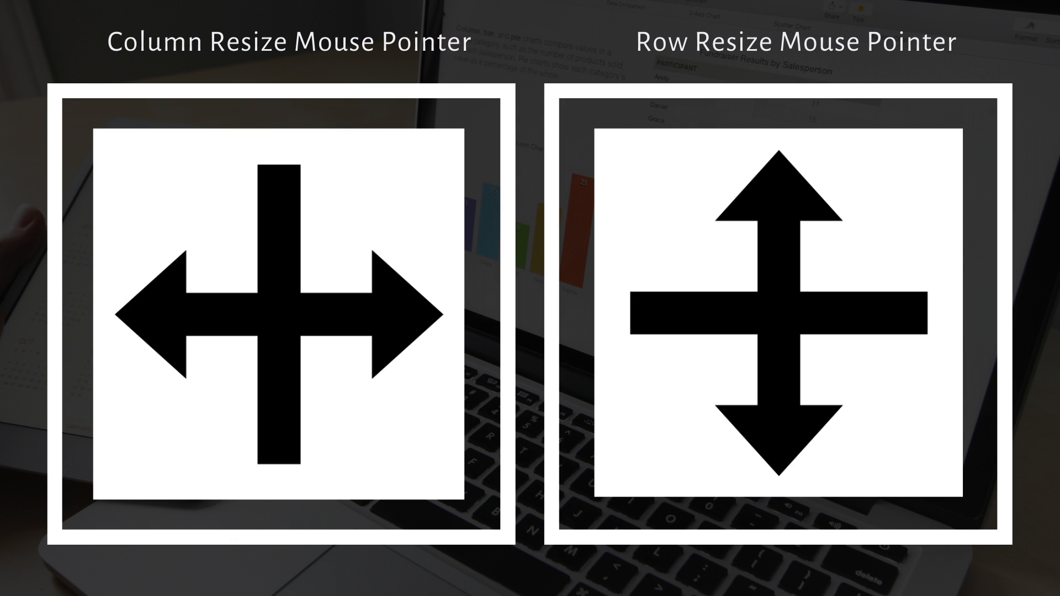
drag(151, 140, 195, 144)
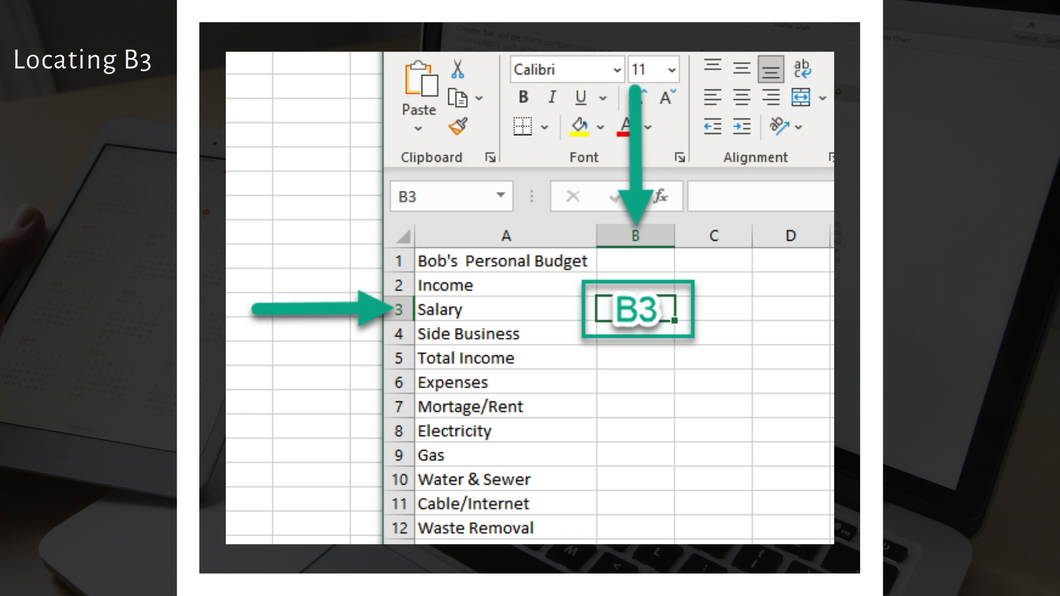
Enter the income amounts in column B: 1500 for Salary in B3 and 500 for Side Business in B4.
text(1500)
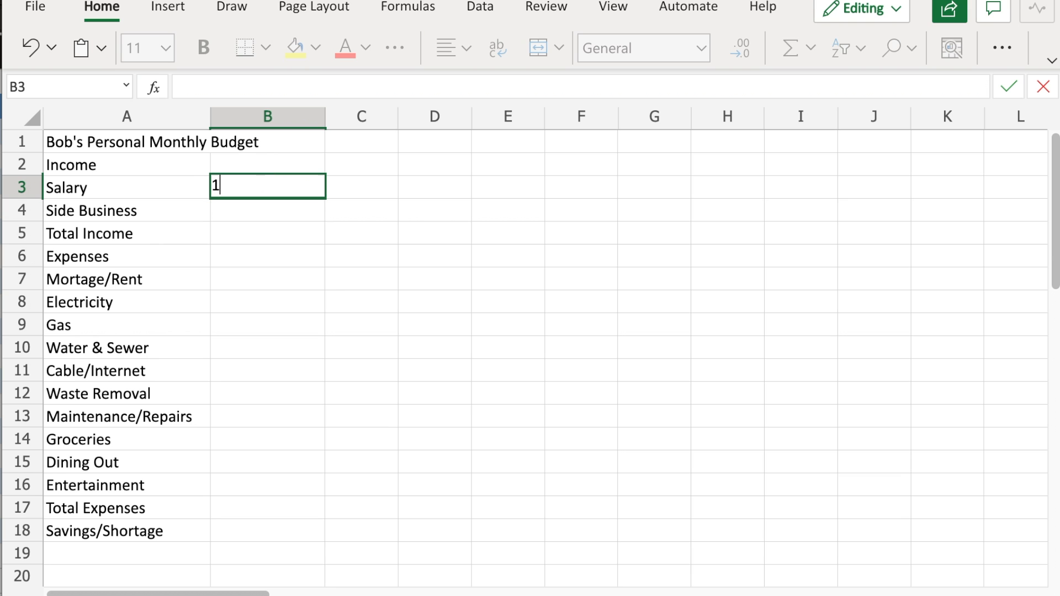
key(Return)
text(500)
key(Return)
Enter 800 for Mortage/Rent in B7, 100 for Electricity in B8 and 100 for Gas in B9.
key(Return)
key(Return)
text(800)
key(Return)
text(100)
key(Return)
text(100)
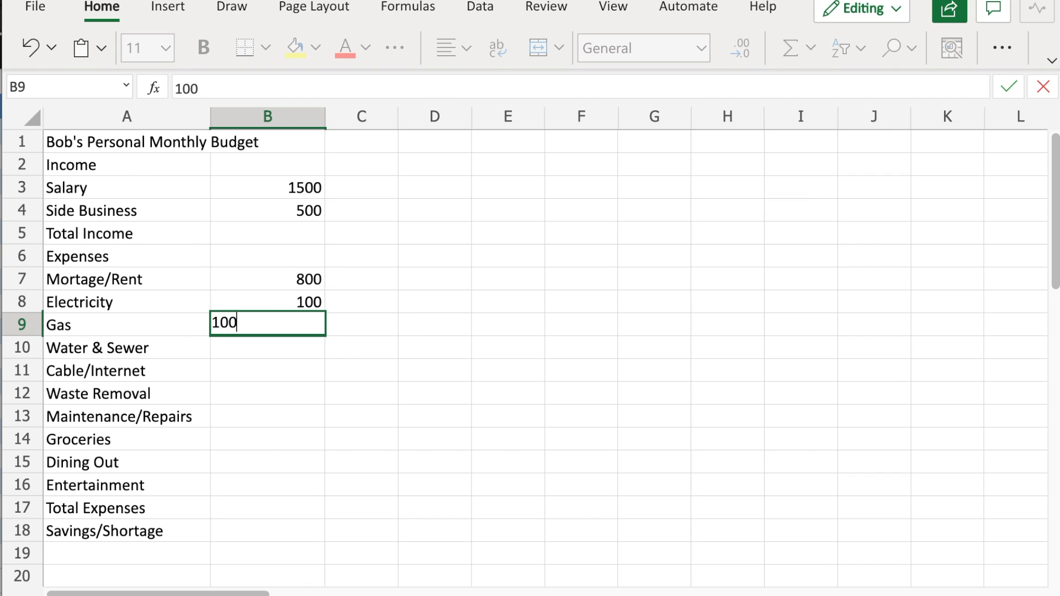
Enter 45 for Water & Sewer, 90 for Cable/Internet, 90 for Waste Removal and 50 for Maintenance/Repairs in B10 to B13.
key(Return)
text(45)
key(Return)
text(90)
key(Return)
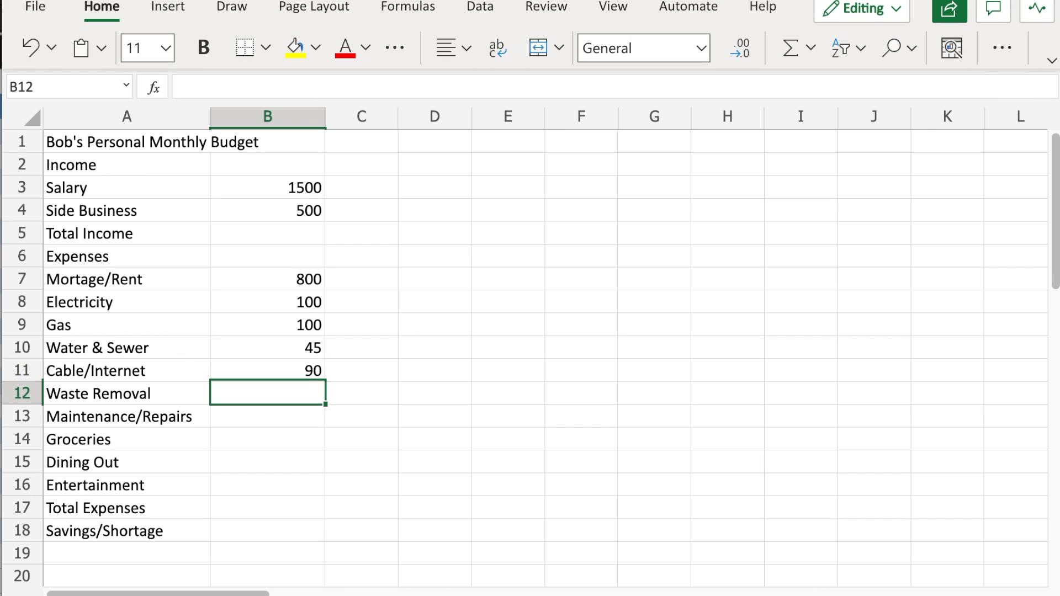
text(90)
key(Return)
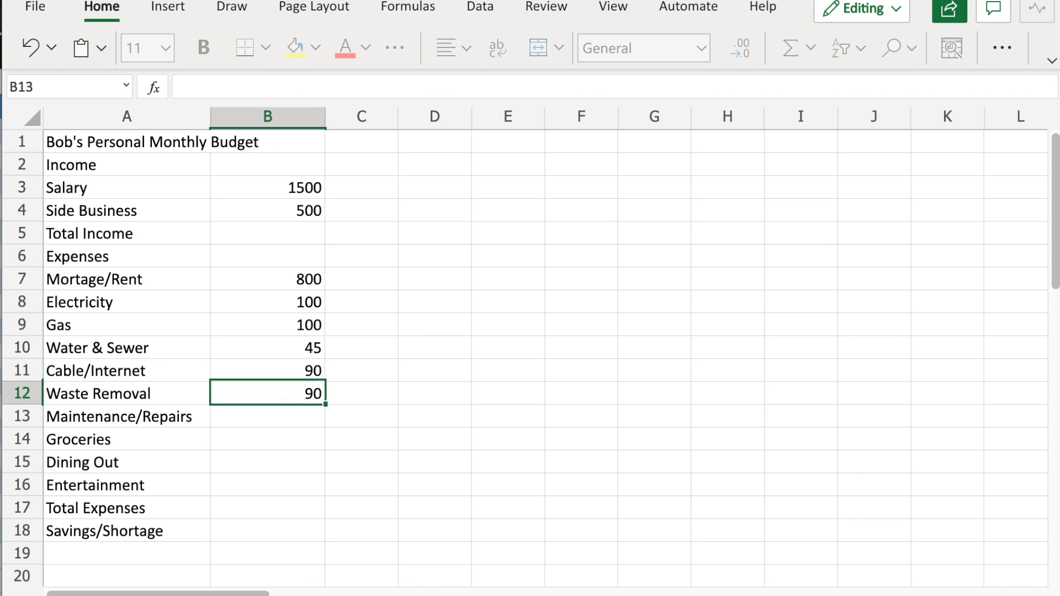
text(50)
Enter 300 for Groceries in B14, 100 for Dining Out in B15 and 100 for Entertainment in B16.
key(Return)
text(300)
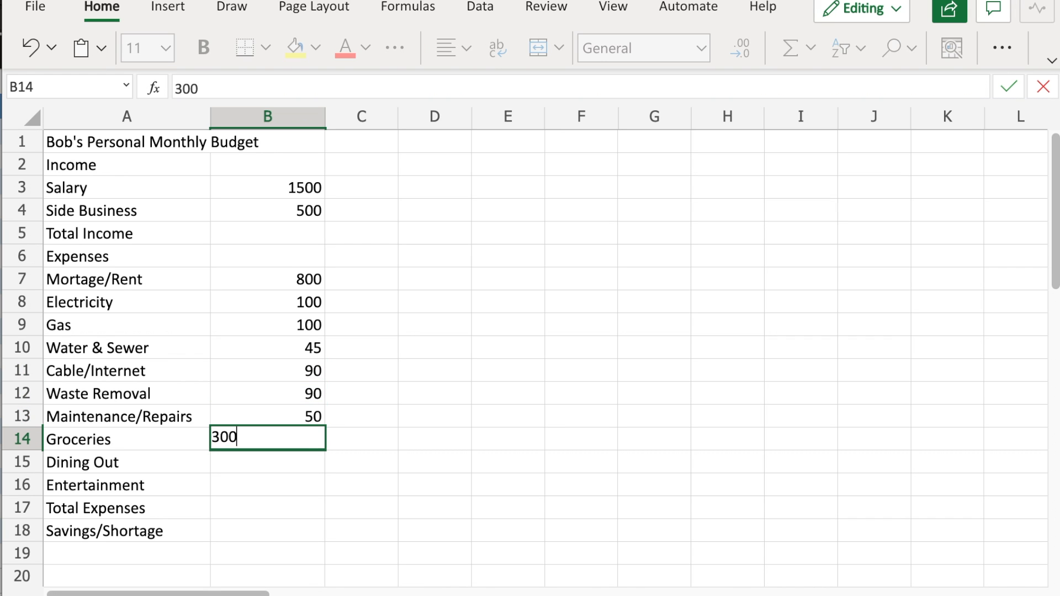
key(Return)
text(100)
key(Return)
text(100)
key(Return)
key(Return)
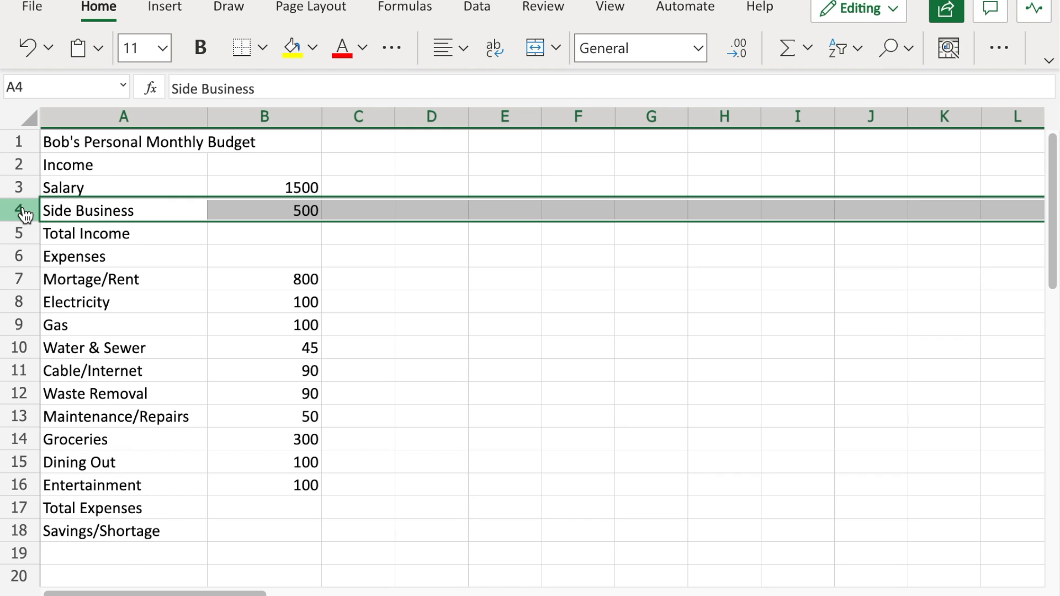
Insert a blank row above the Side Business row.
right_click(23, 213)
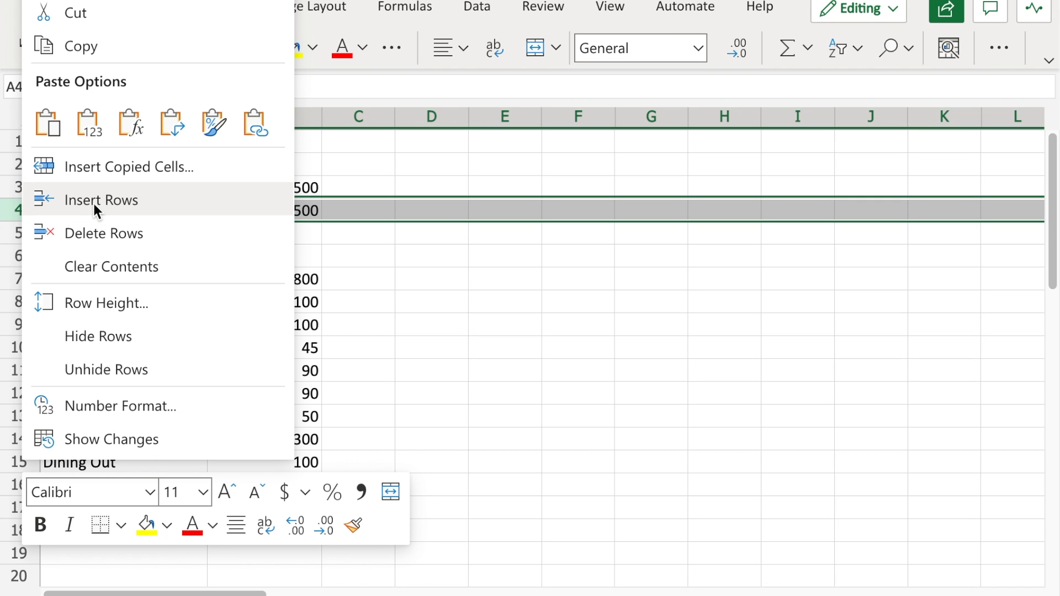
click(92, 201)
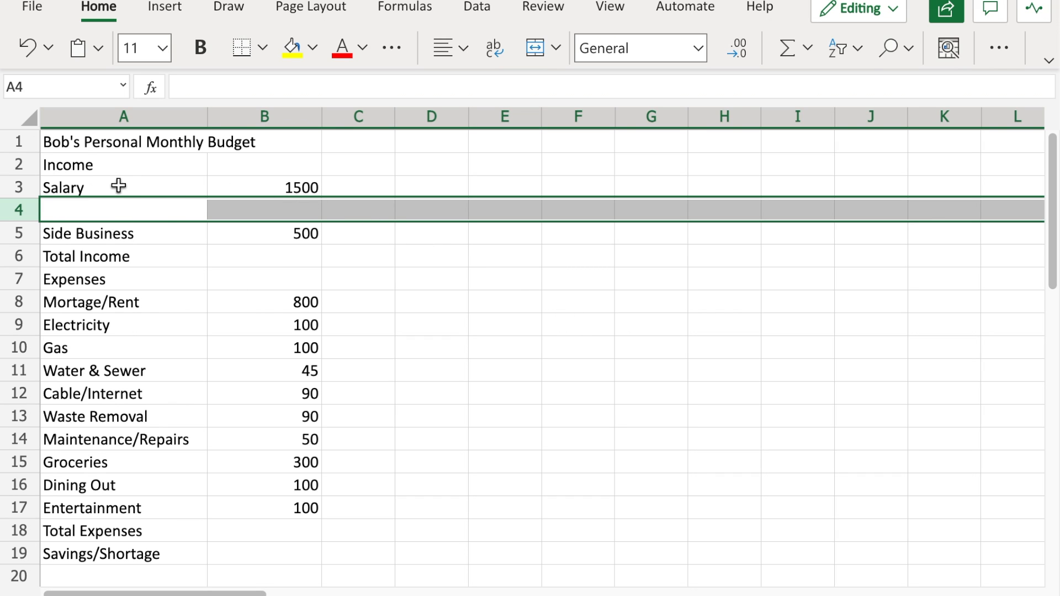
Delete the blank row 4 between Salary and Side Business.
click(28, 212)
right_click(28, 212)
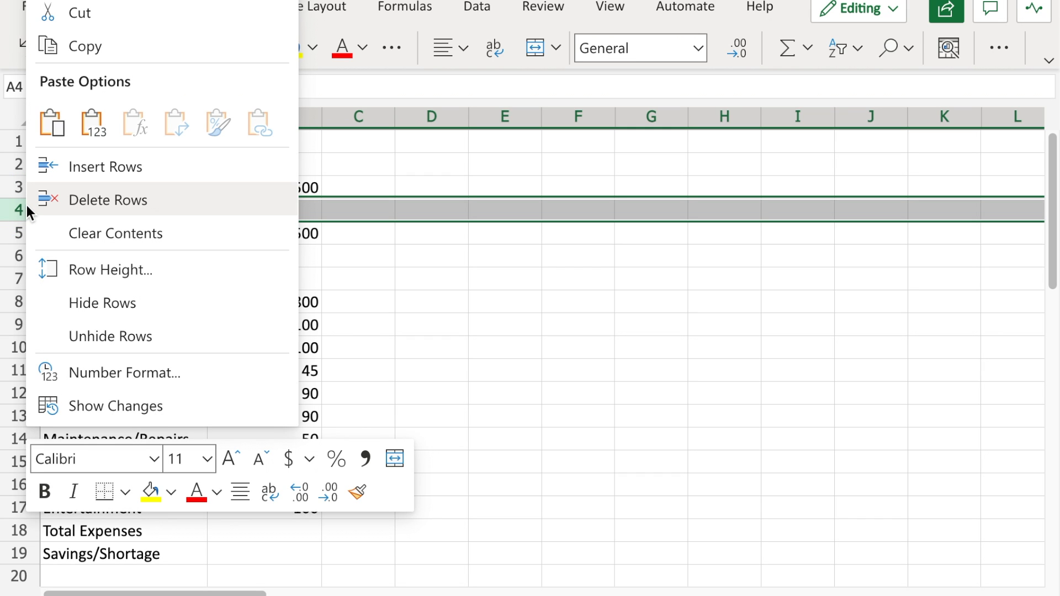
click(131, 195)
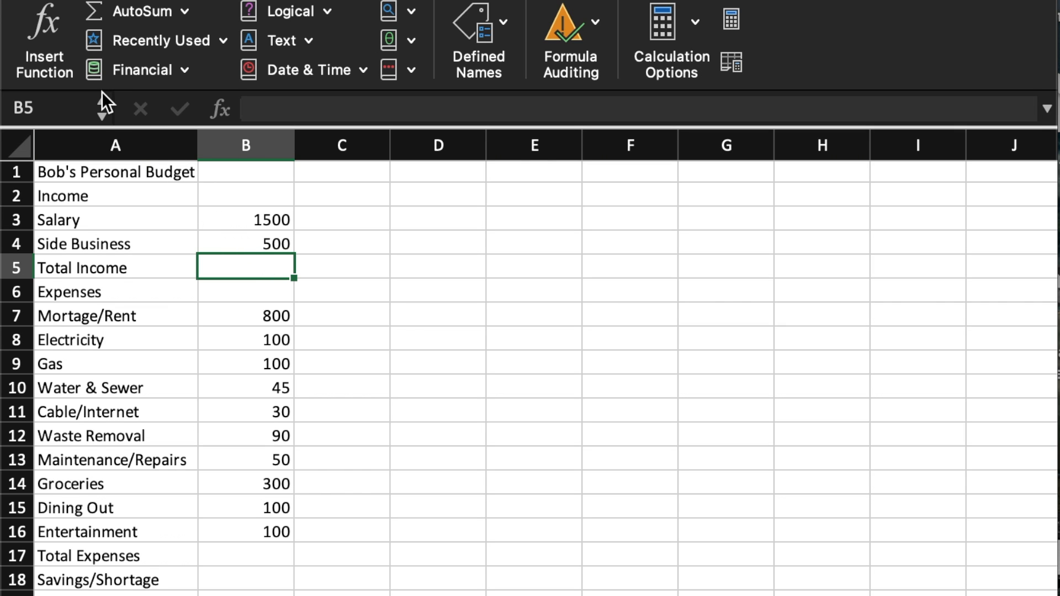
Insert the SUM function into the Total Income cell B5 using the Formula Builder.
click(53, 67)
click(782, 187)
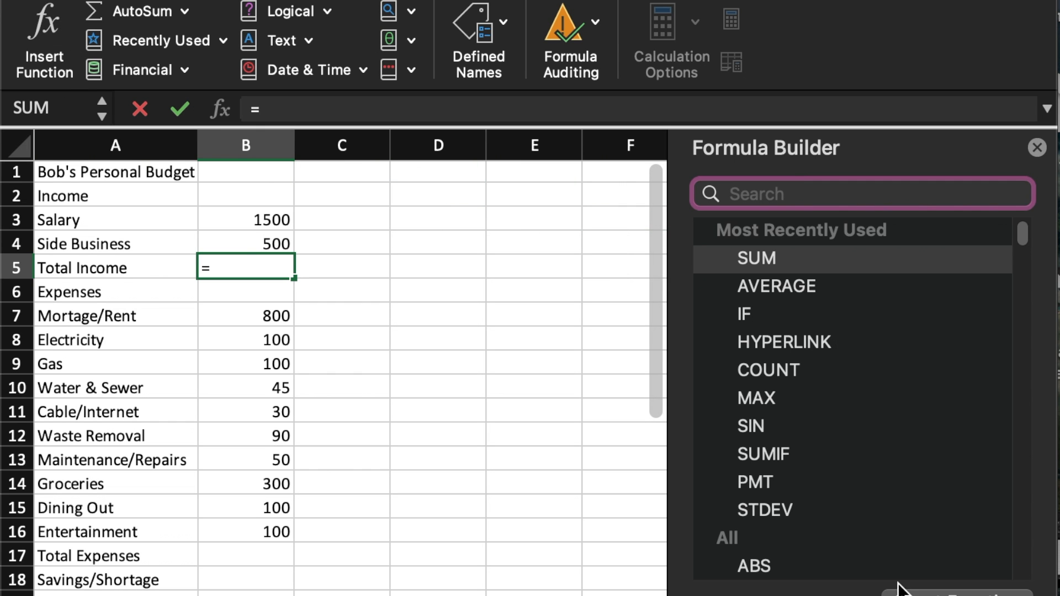
scroll(861, 386, down, 1)
scroll(861, 386, down, 3)
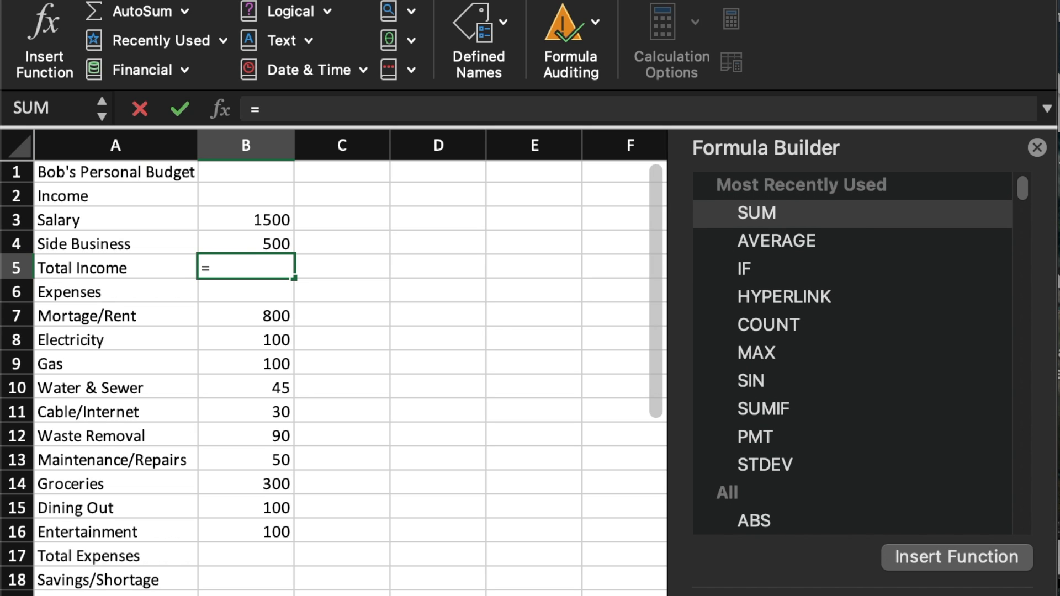
click(859, 223)
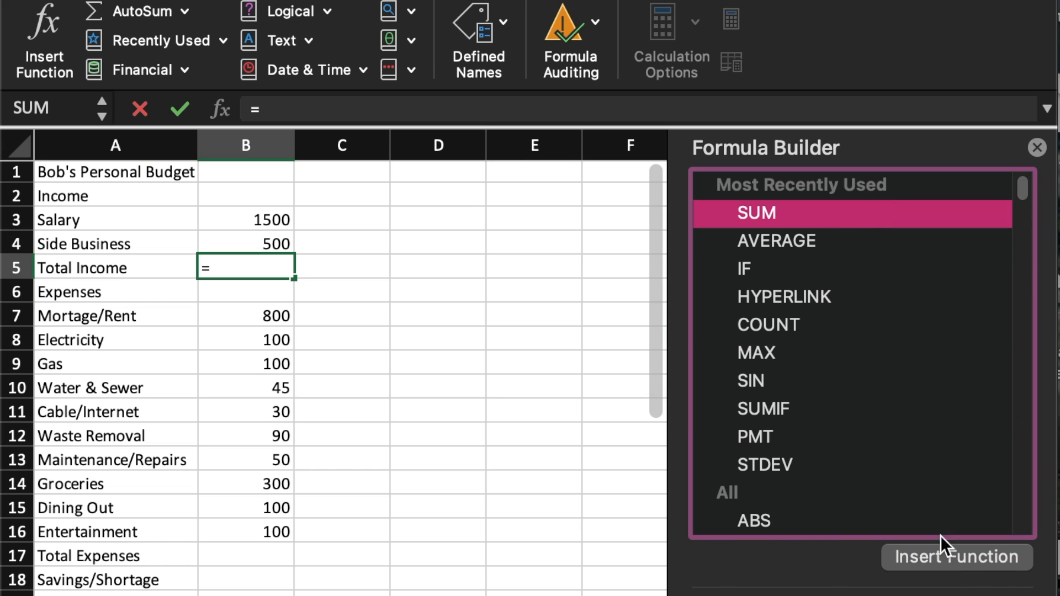
click(958, 554)
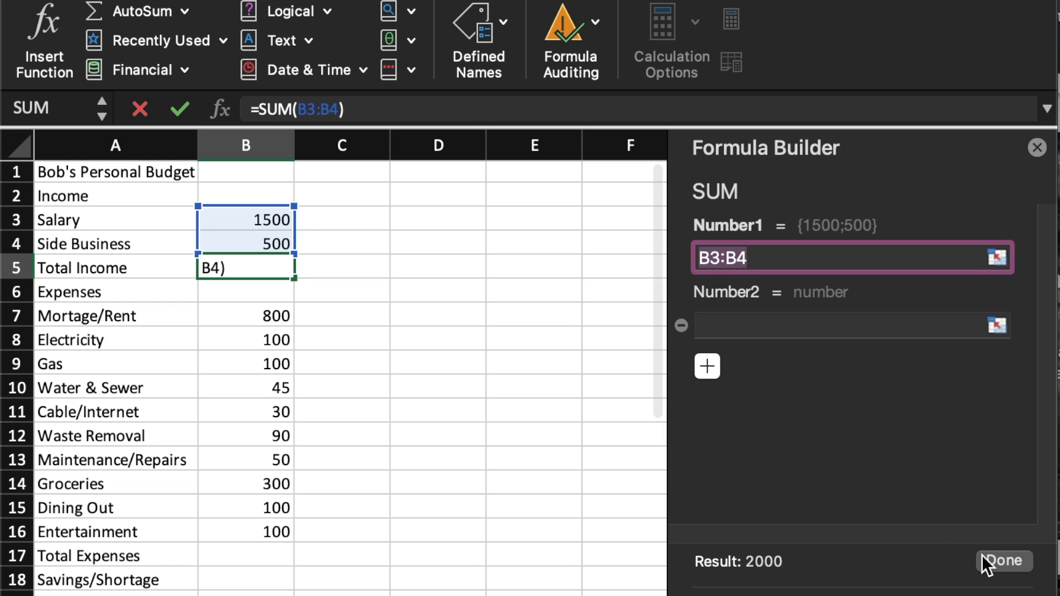
Replace the SUM function's first argument with the Salary amount in B3.
click(722, 257)
double_click(775, 263)
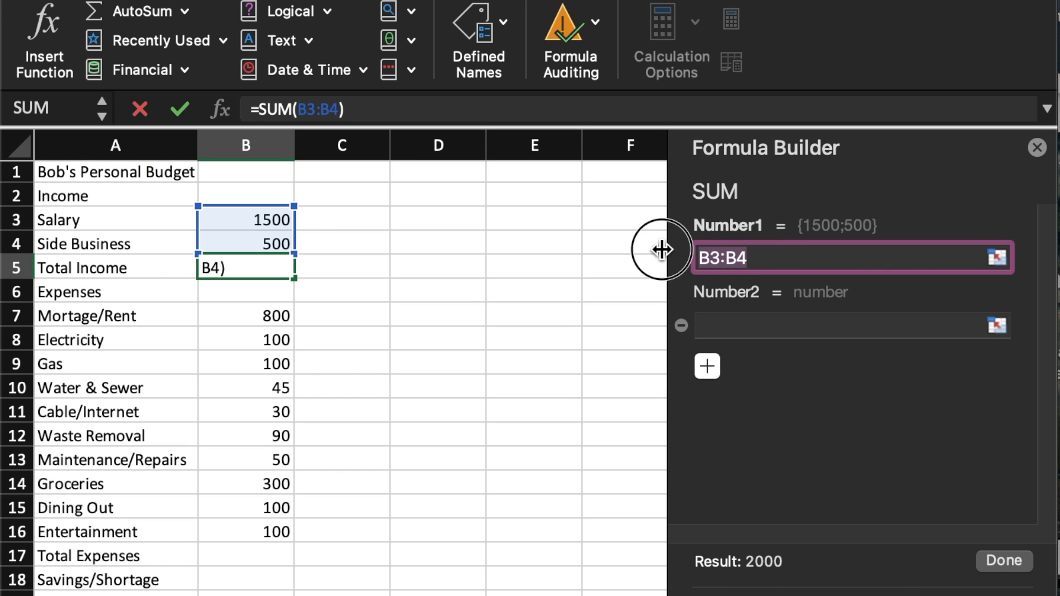
key(BackSpace)
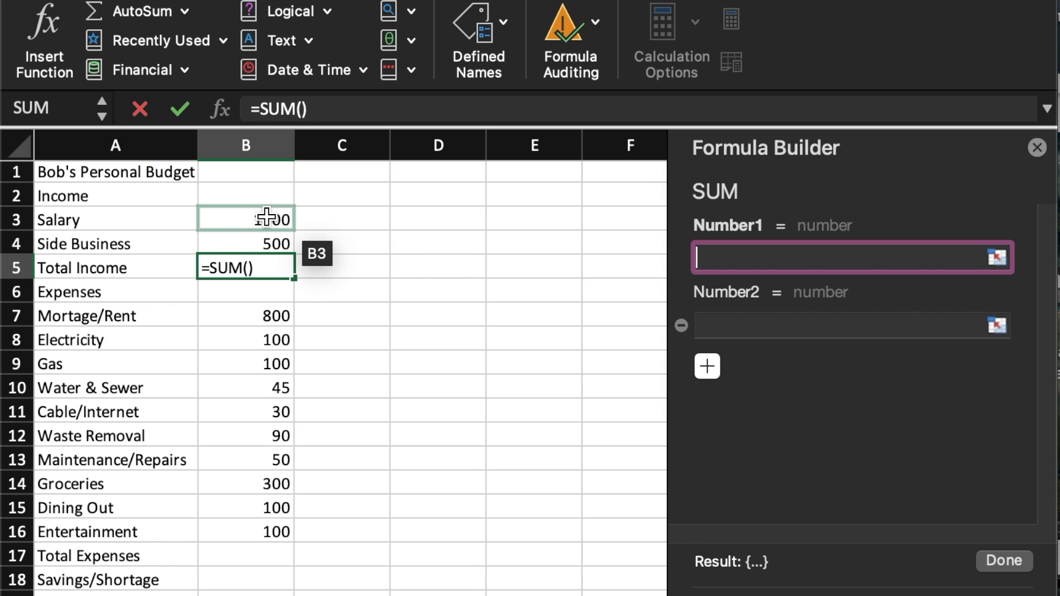
text(B#)
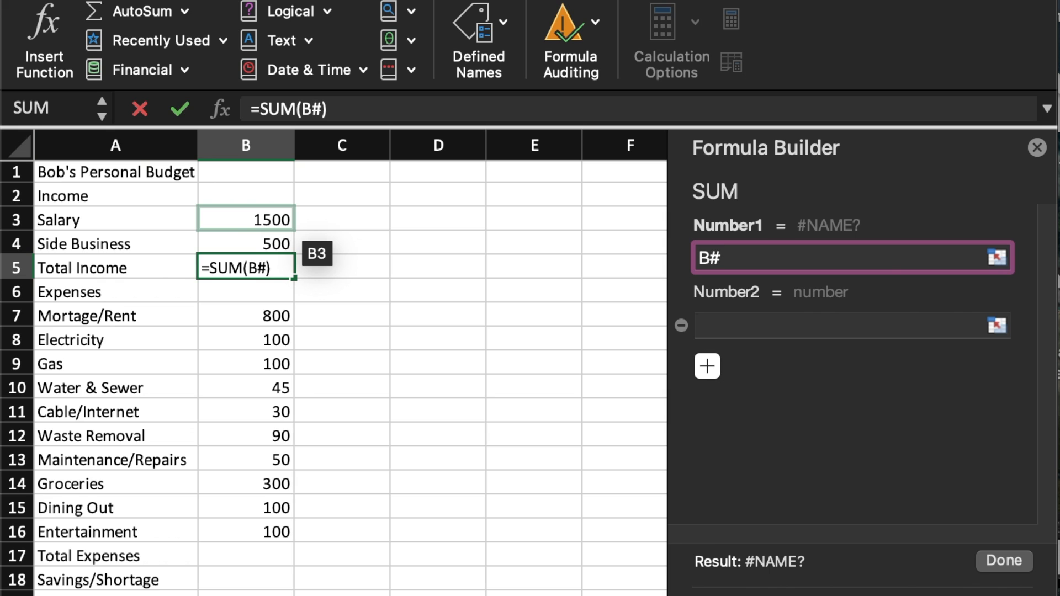
key(BackSpace)
text(3)
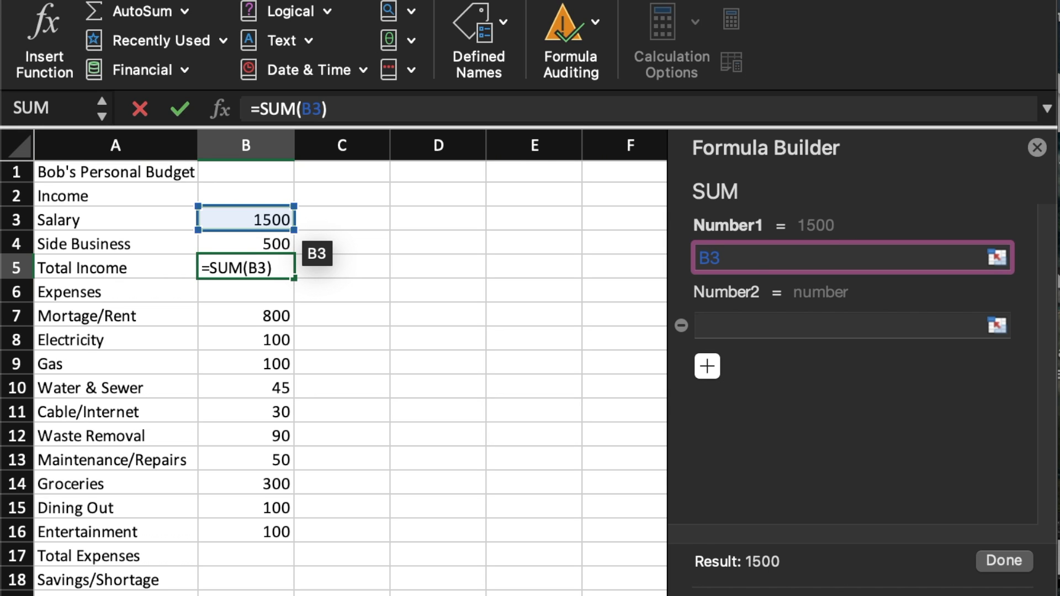
key(BackSpace)
key(BackSpace)
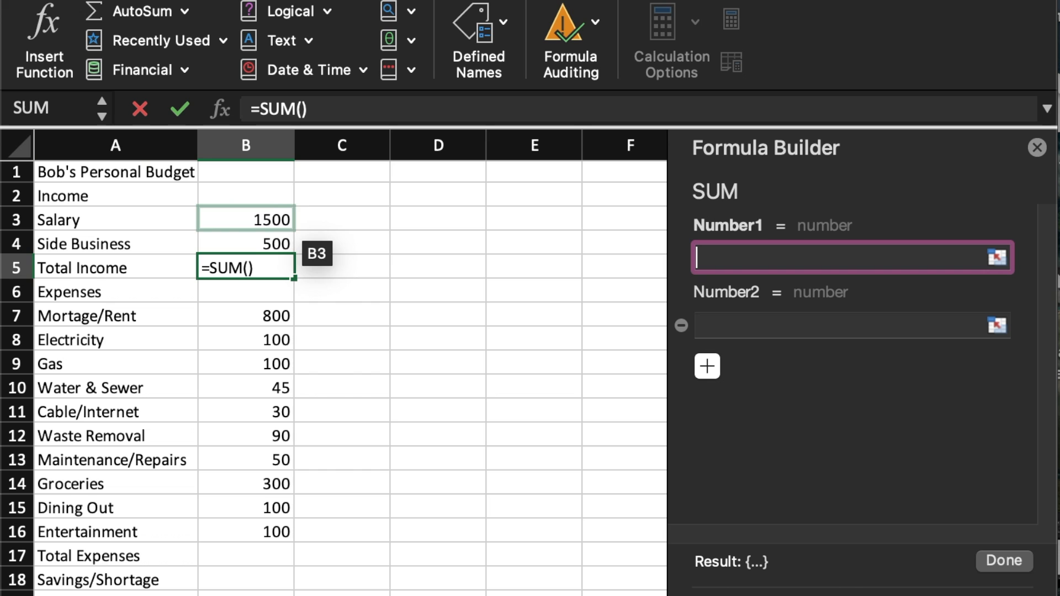
click(275, 218)
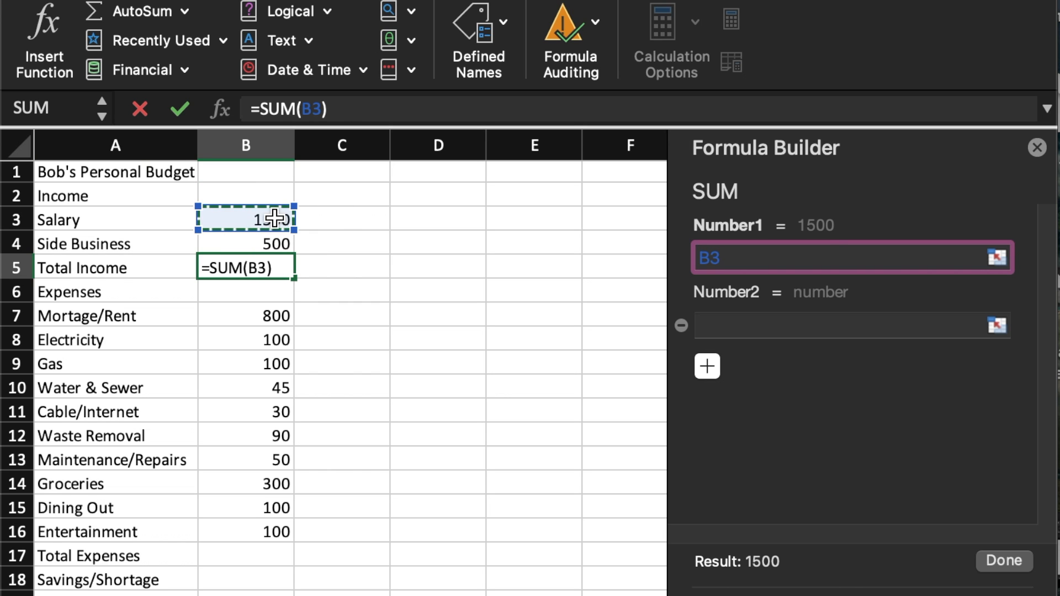
Set the SUM function's second argument to B4, complete the Total Income formula and close the Formula Builder.
click(840, 330)
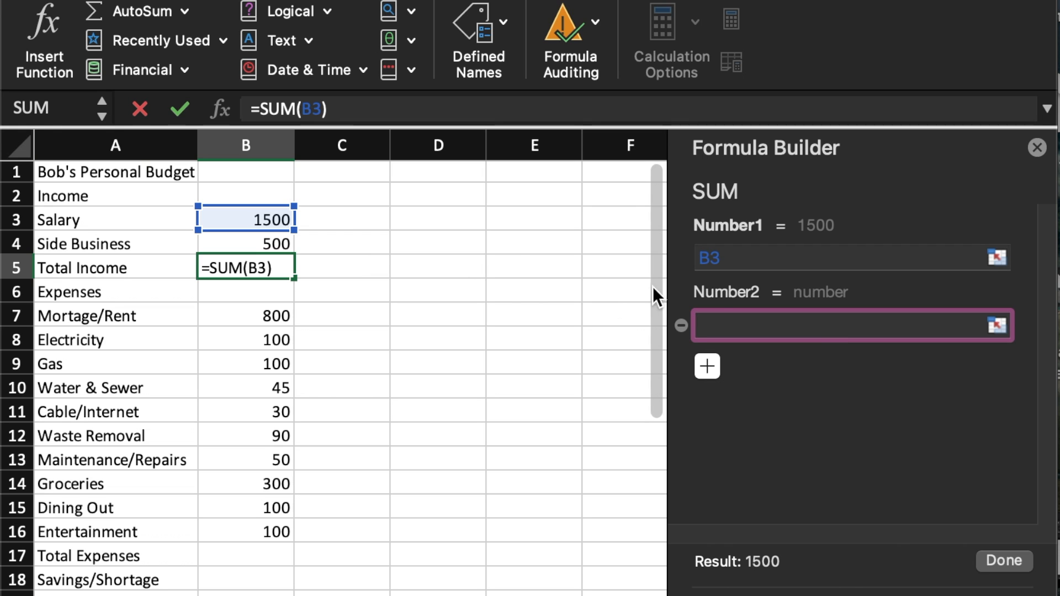
text(B4)
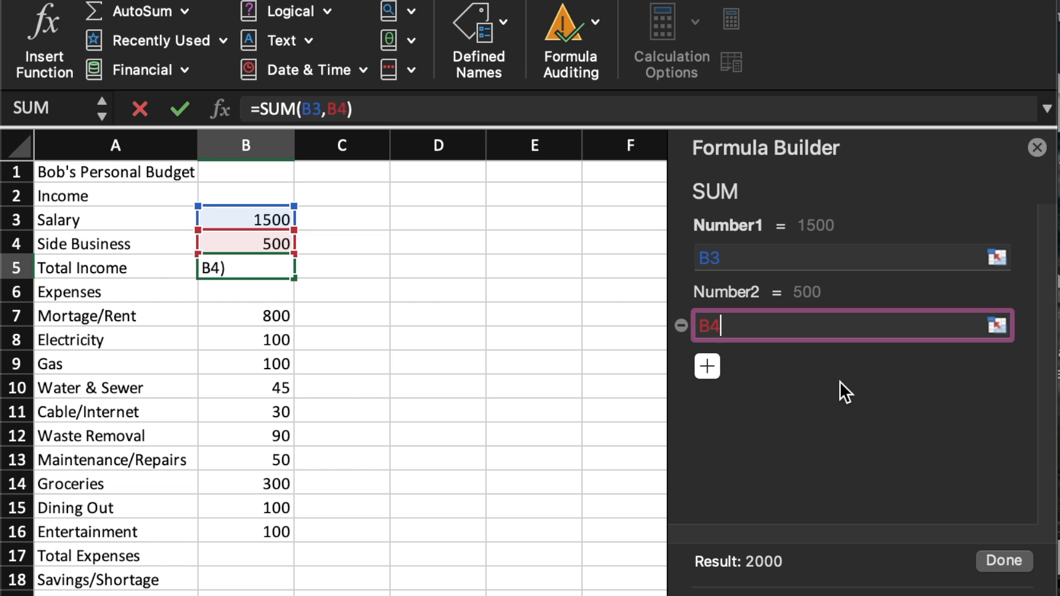
key(BackSpace)
key(BackSpace)
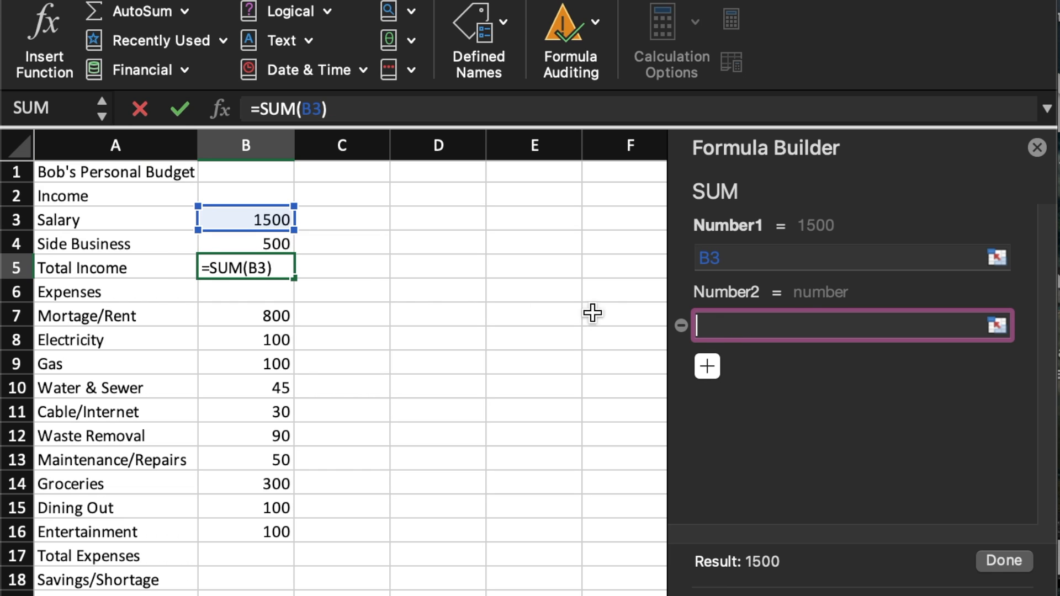
click(269, 242)
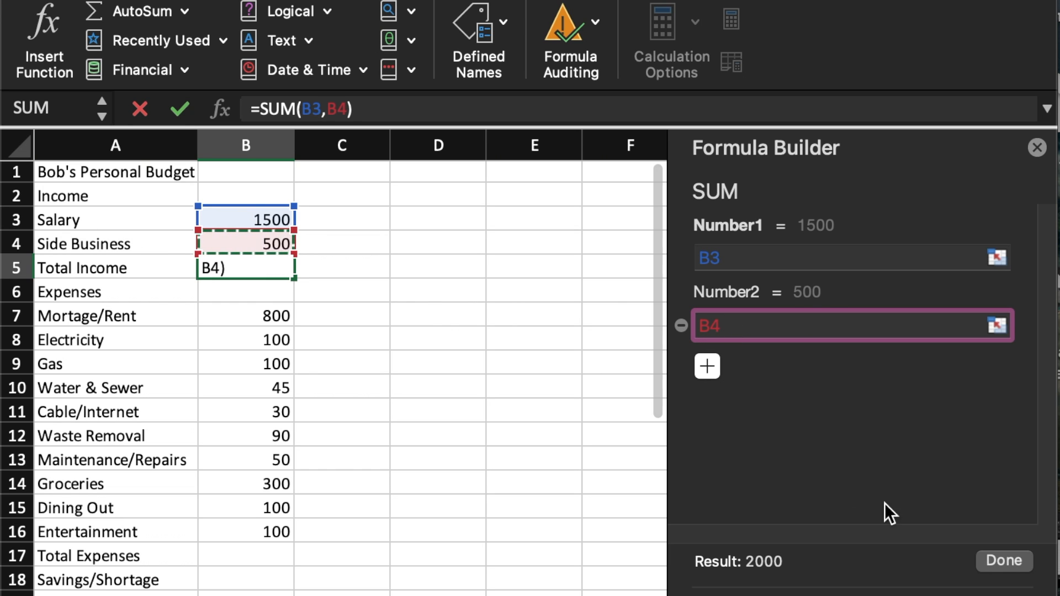
click(1007, 560)
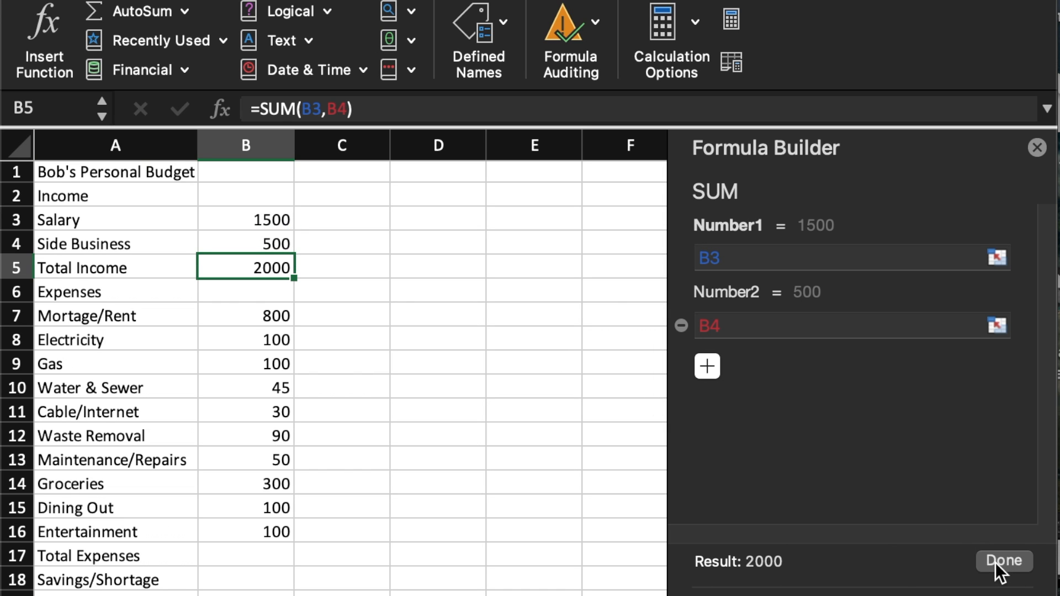
click(1037, 148)
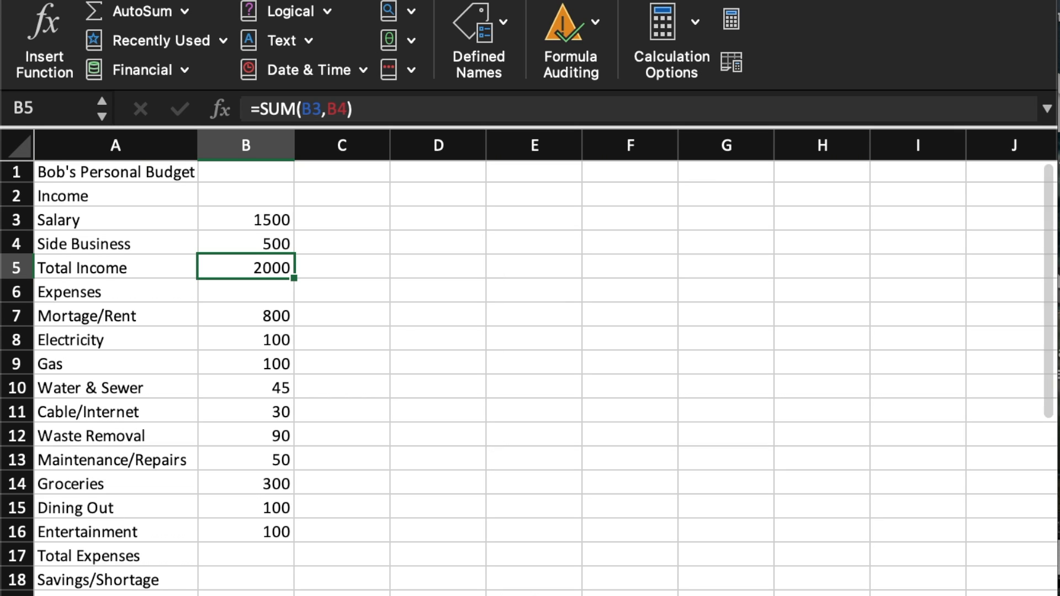
Calculate Total Expenses in B17 with AutoSum over the range B7:B16.
click(245, 548)
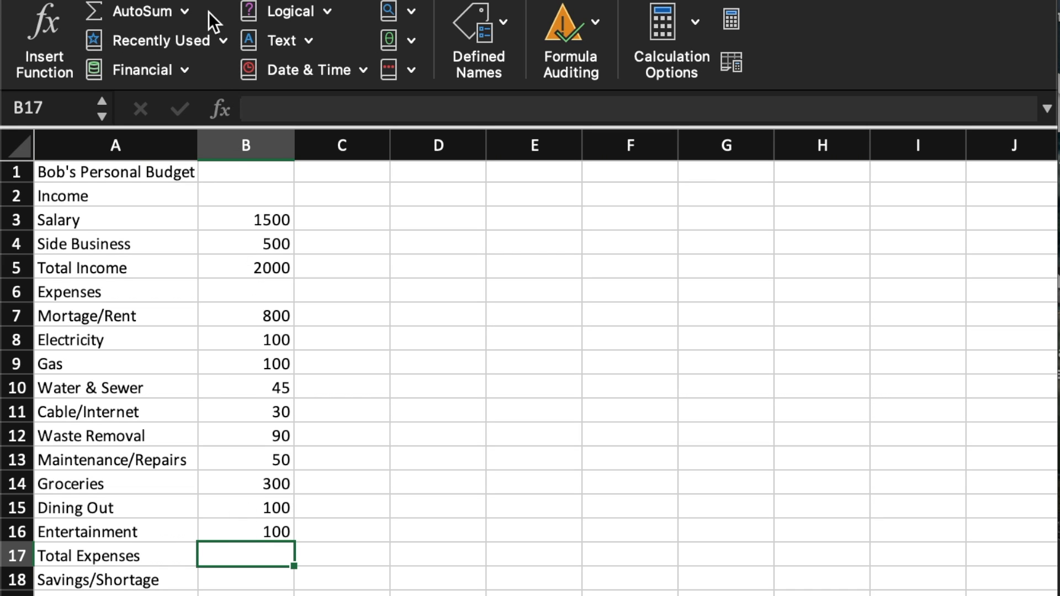
click(161, 15)
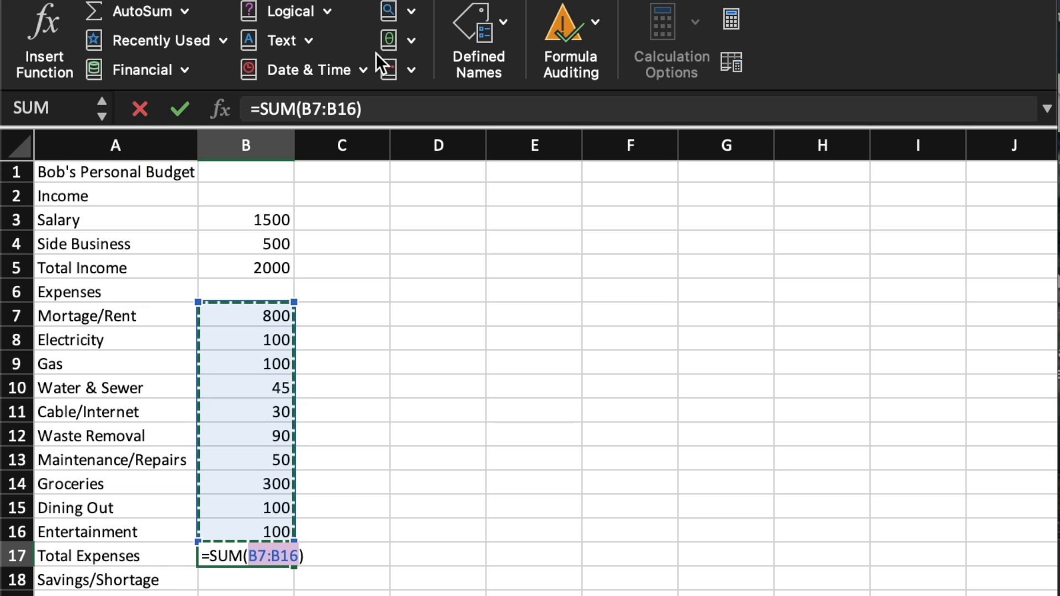
click(321, 108)
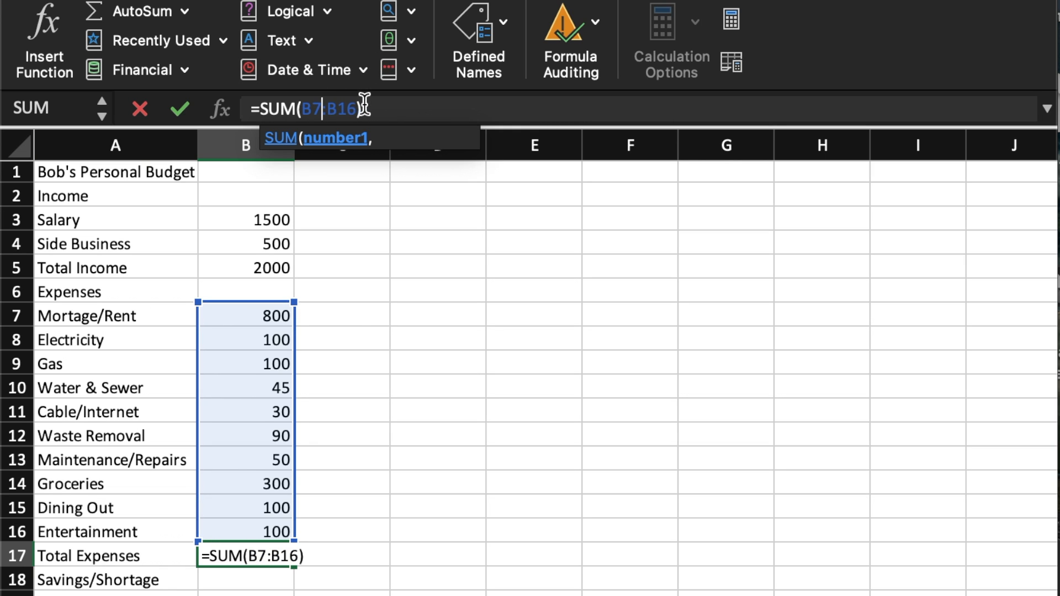
key(Return)
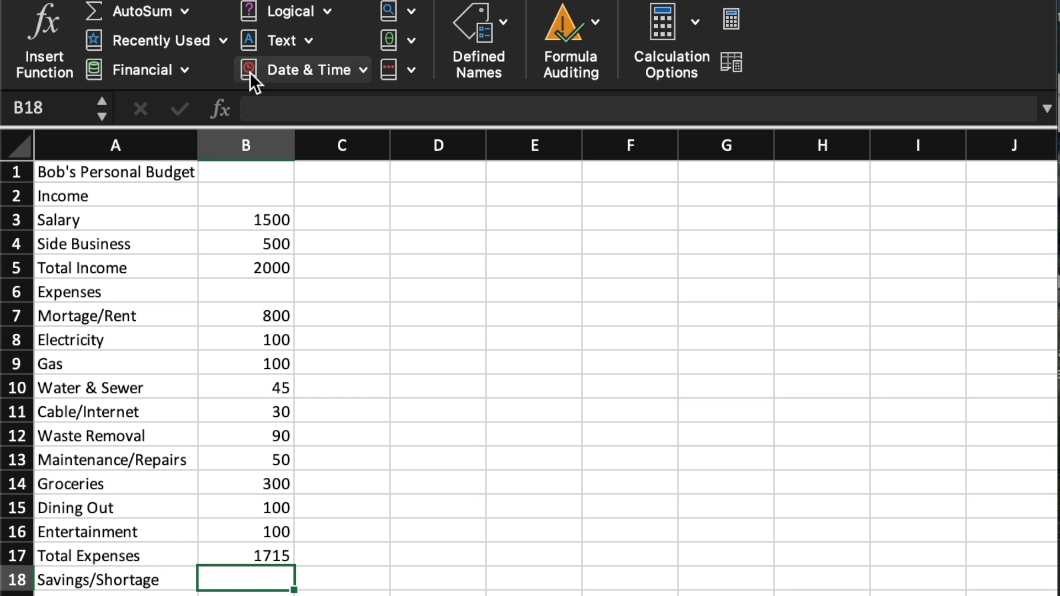
Enter the formula =B5-B17 in the Savings/Shortage cell B18.
click(264, 97)
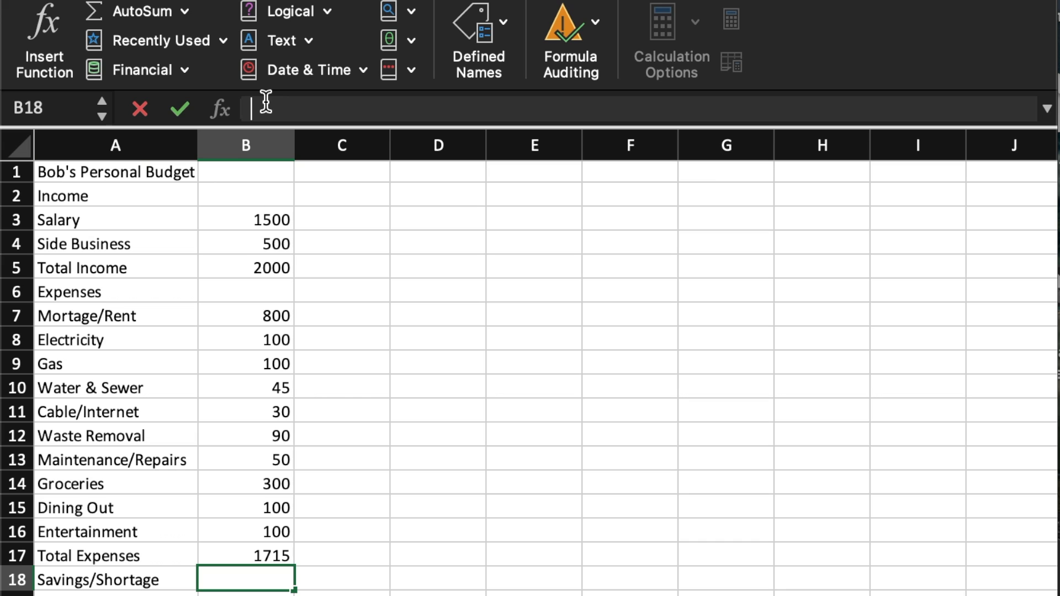
text(=)
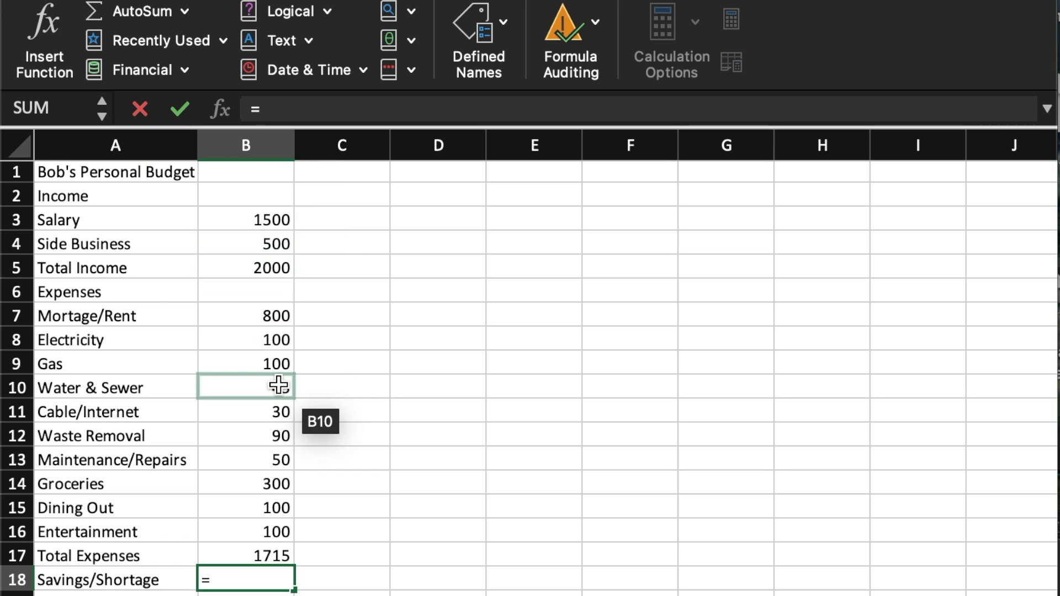
click(288, 274)
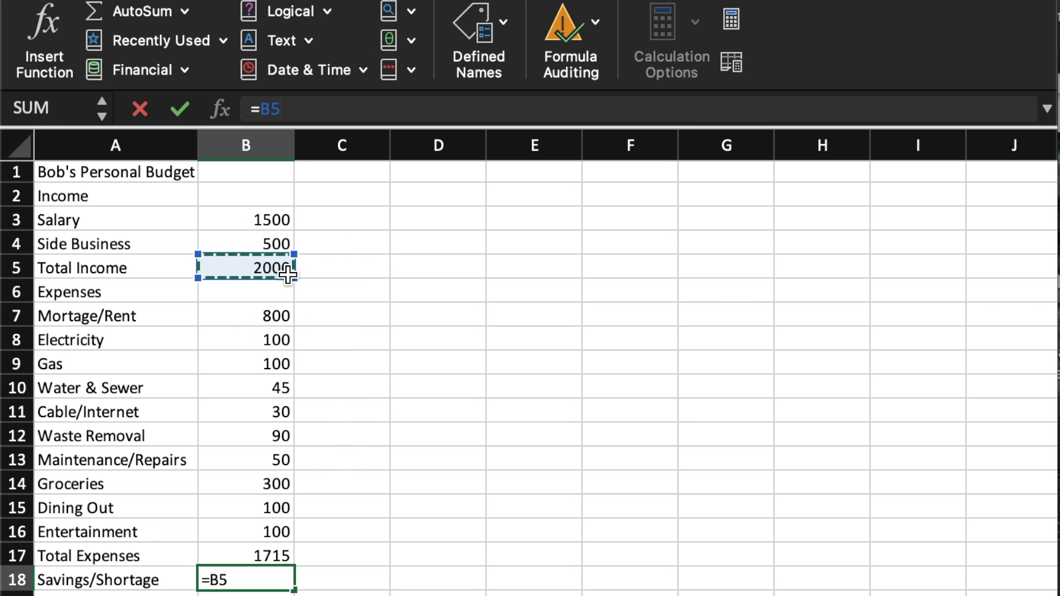
text(-)
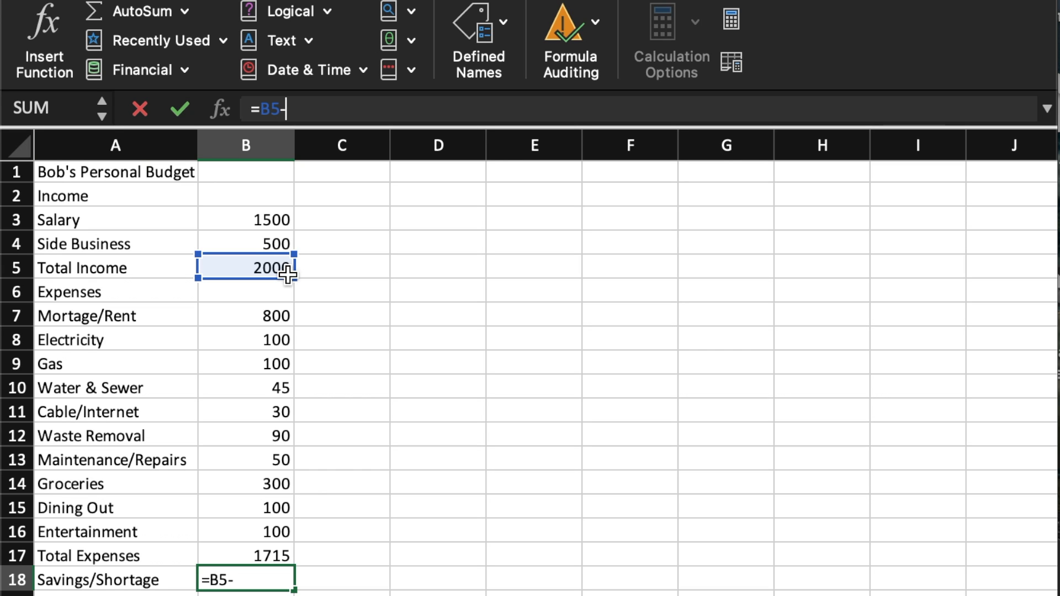
click(282, 554)
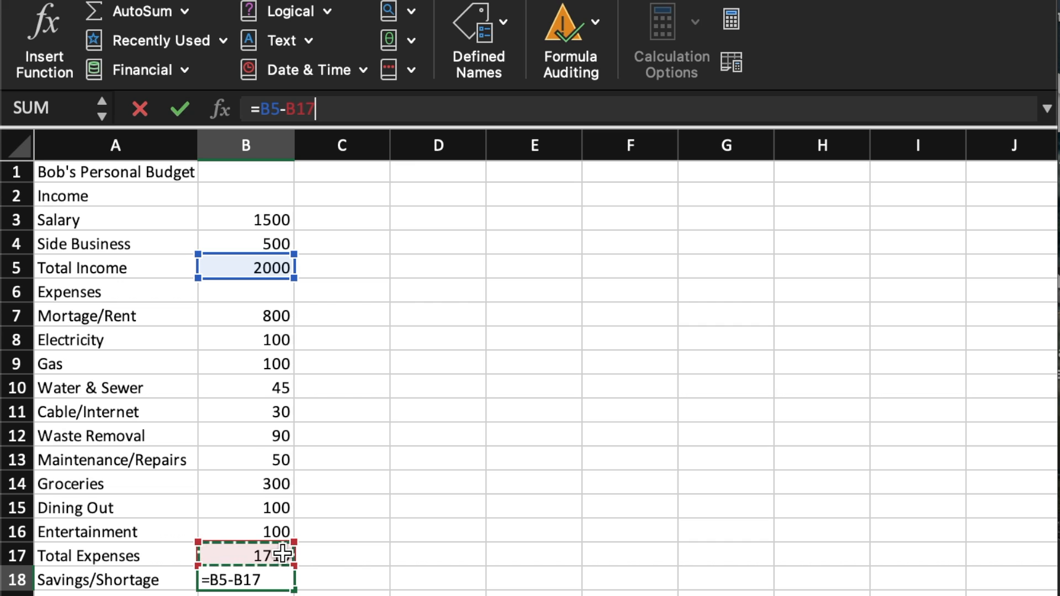
key(Return)
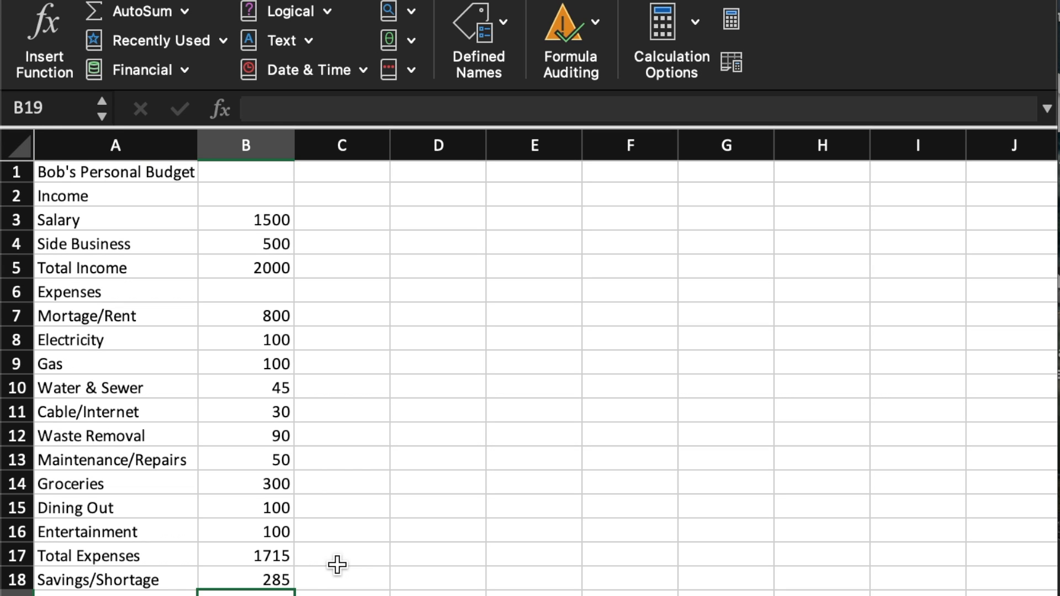
Examine the formulas behind the Savings/Shortage, Total Expenses and Total Income cells without changing them.
click(280, 574)
double_click(293, 575)
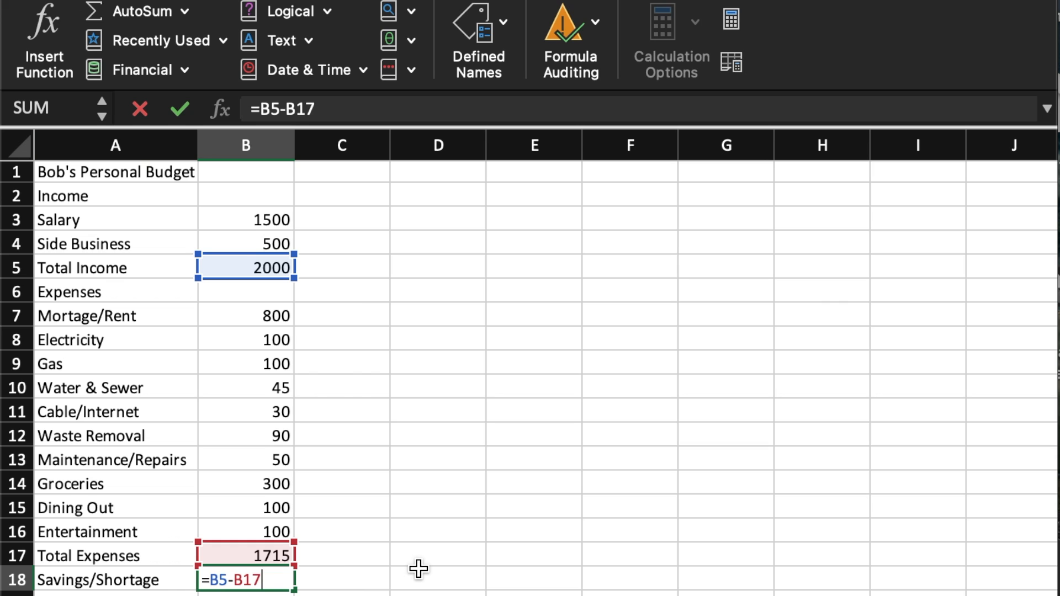
key(Return)
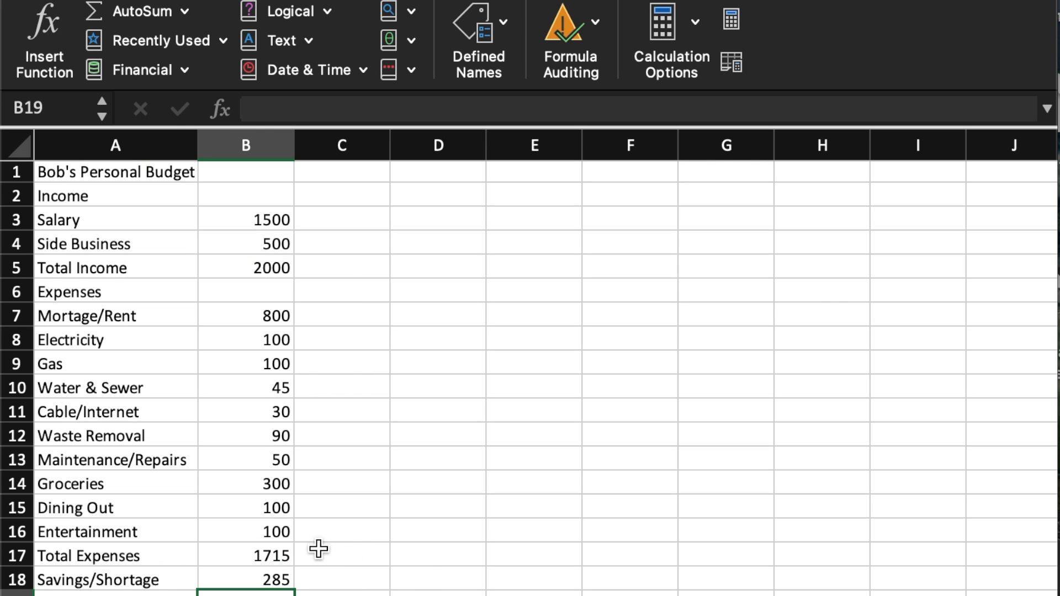
double_click(282, 555)
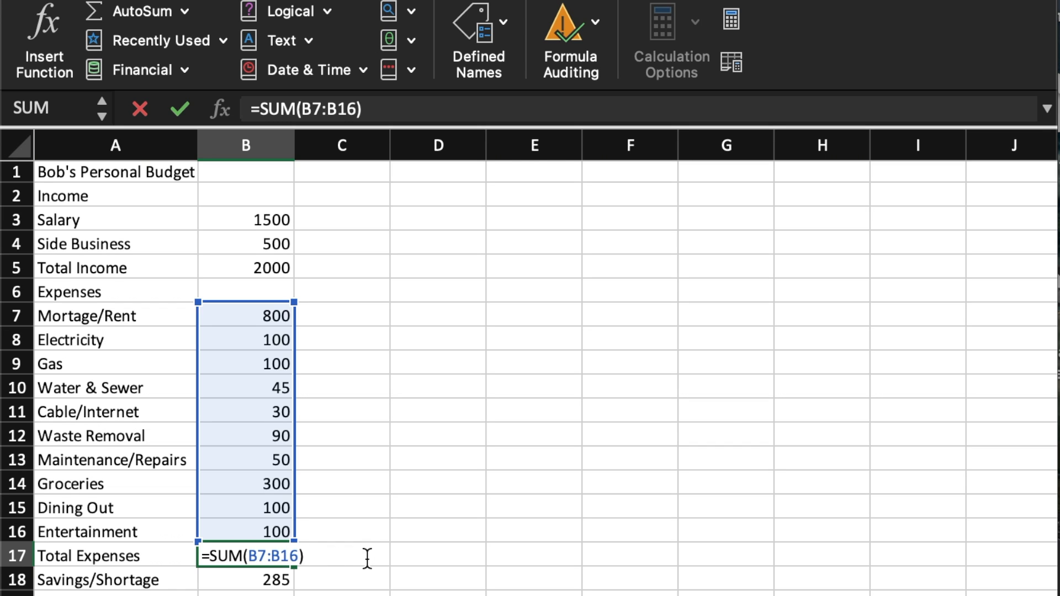
key(Return)
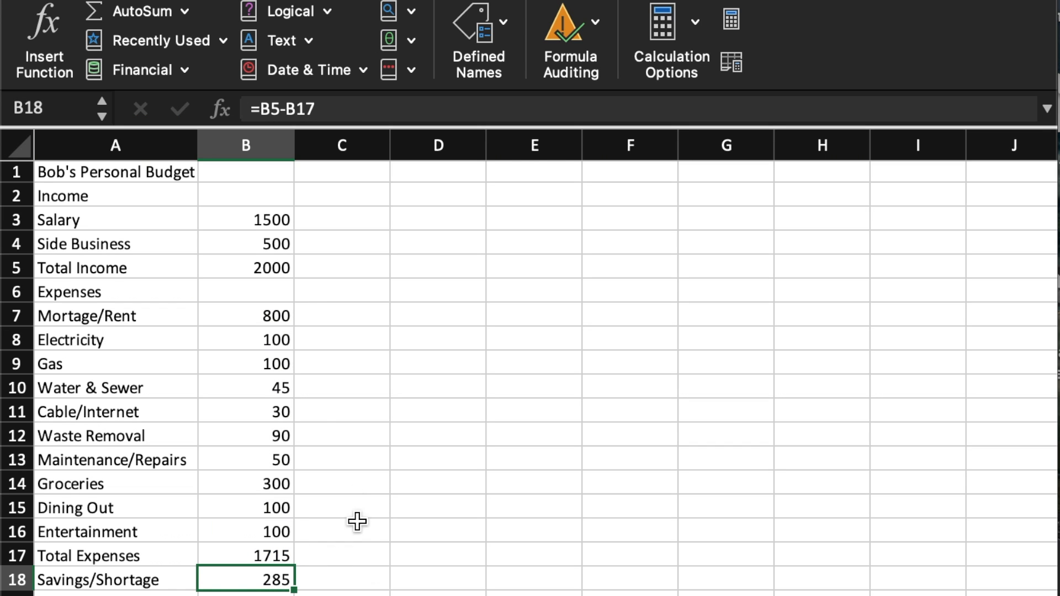
double_click(283, 270)
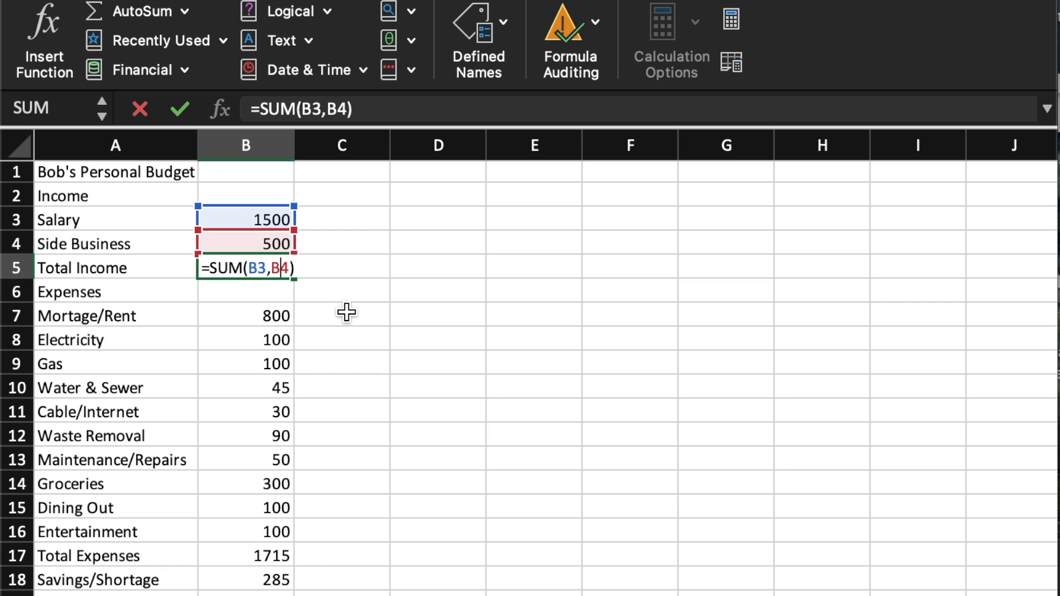
key(Return)
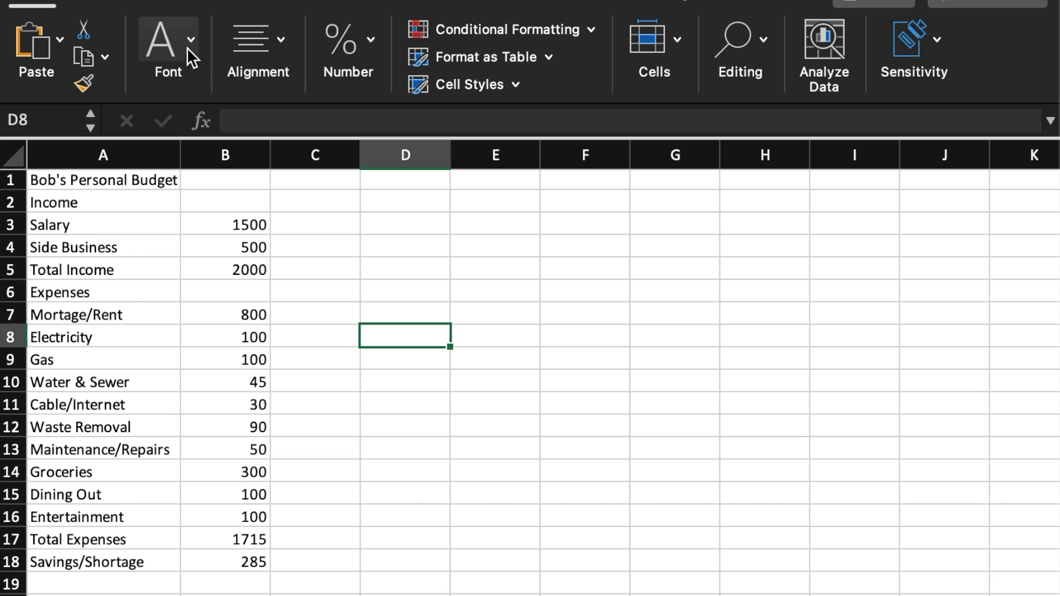
Make the budget title in cell A1 bold.
click(187, 48)
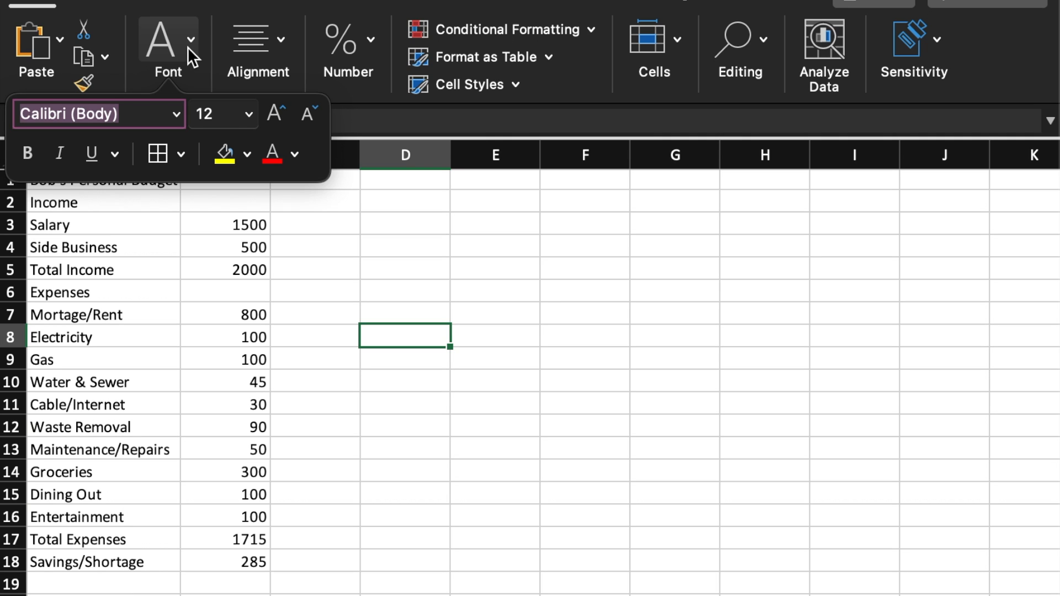
click(170, 289)
click(75, 182)
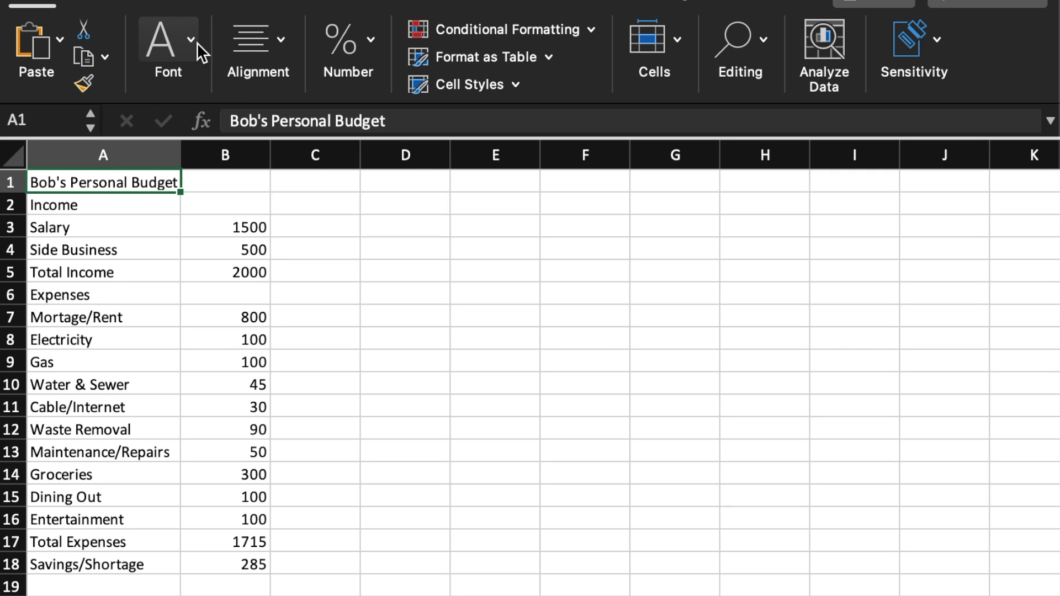
click(190, 43)
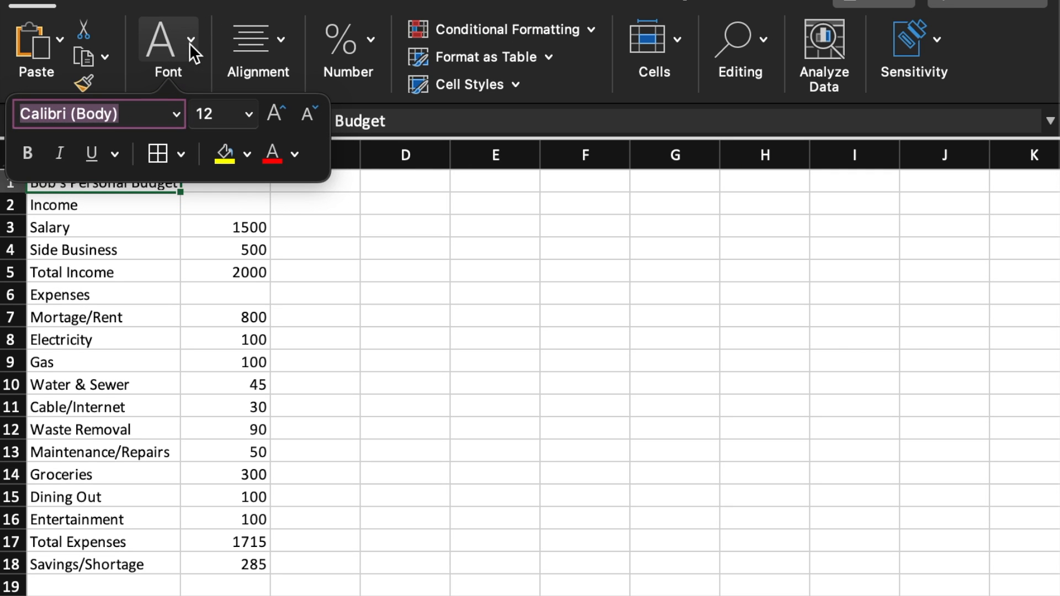
click(32, 154)
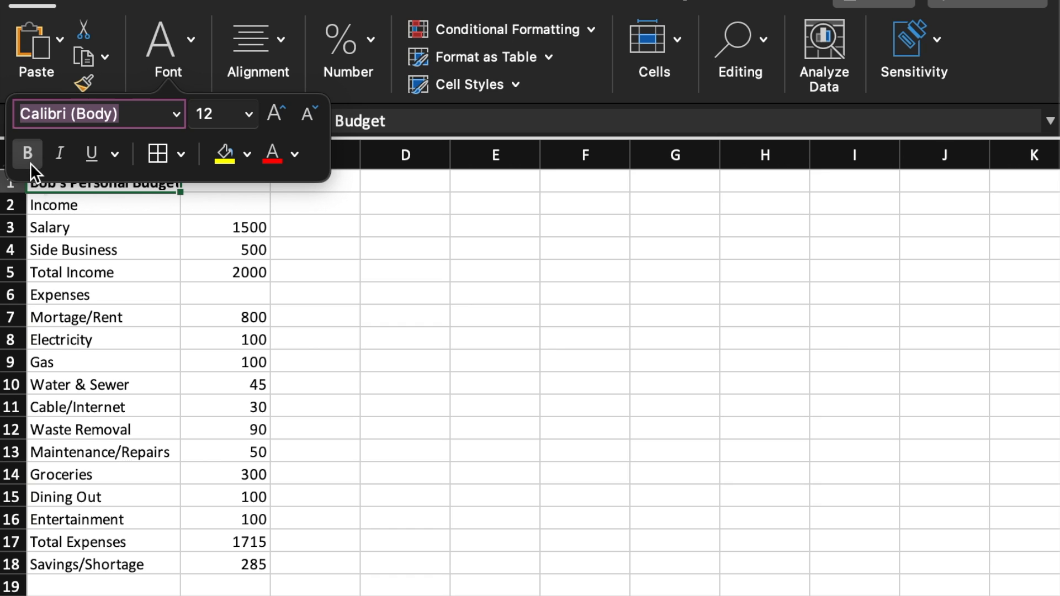
click(135, 221)
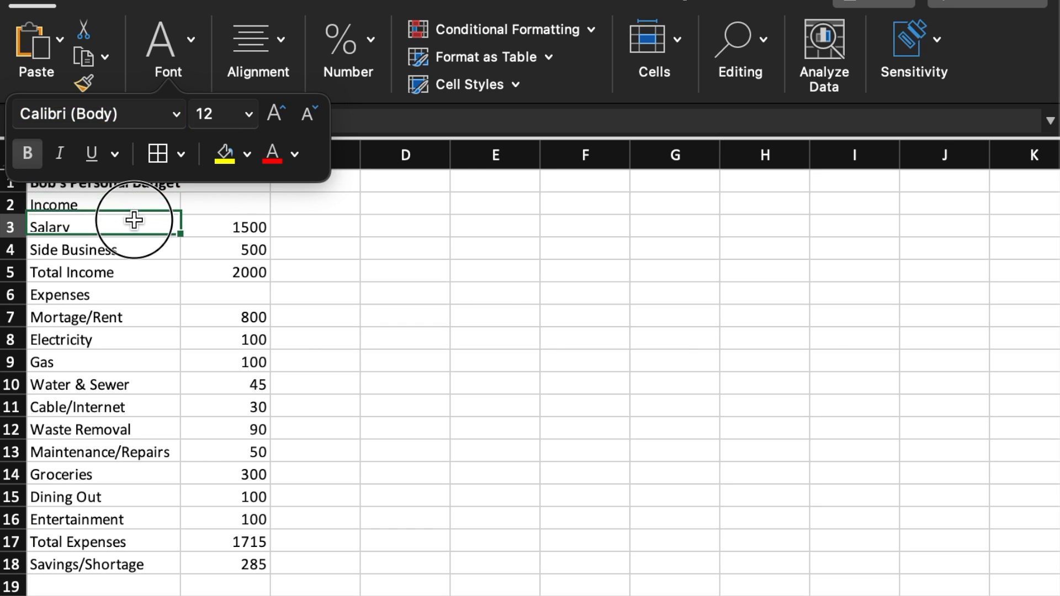
Merge and center the budget title across cells A1:B1.
click(143, 186)
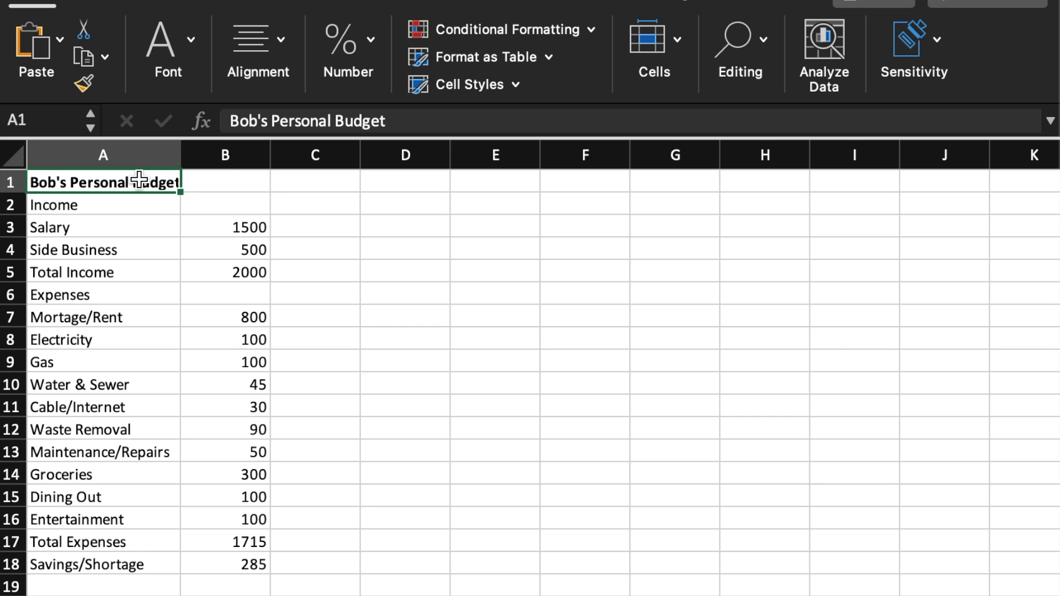
drag(140, 181, 236, 187)
click(285, 45)
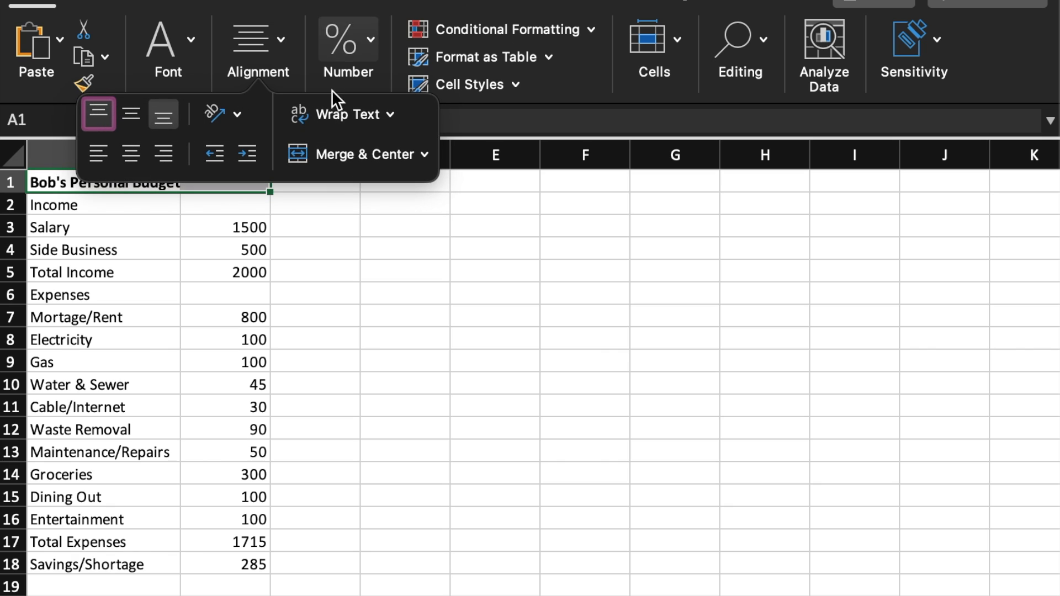
click(364, 155)
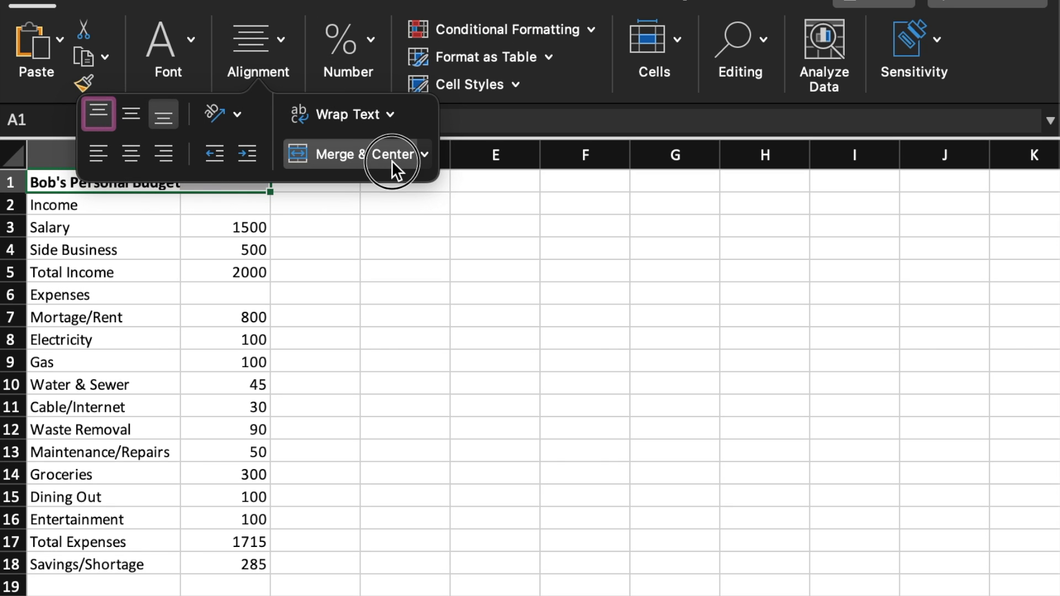
click(407, 269)
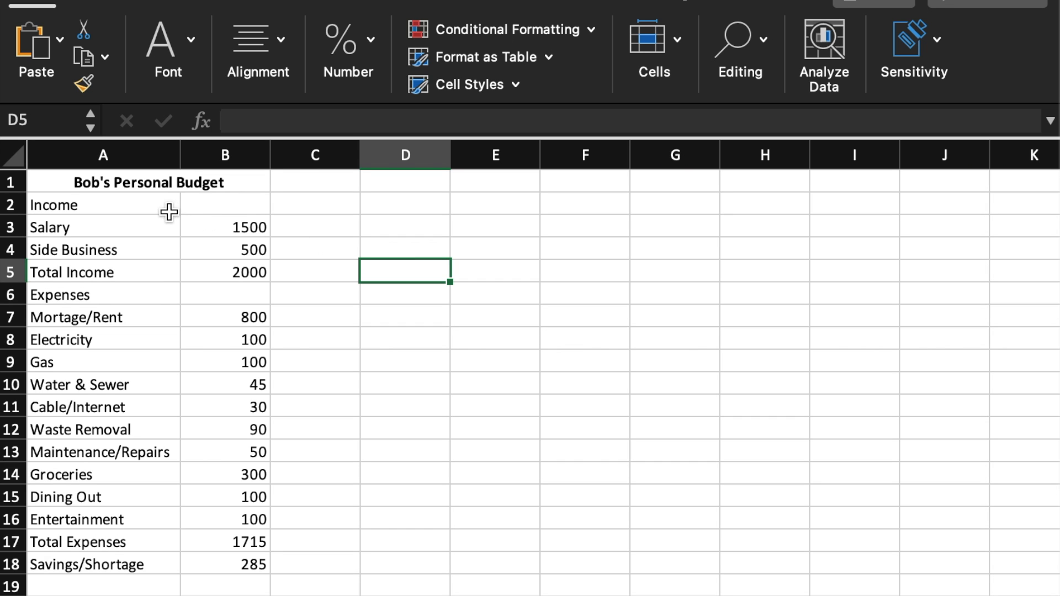
Apply All Borders to the budget data in the range A2:B18.
drag(128, 206, 206, 561)
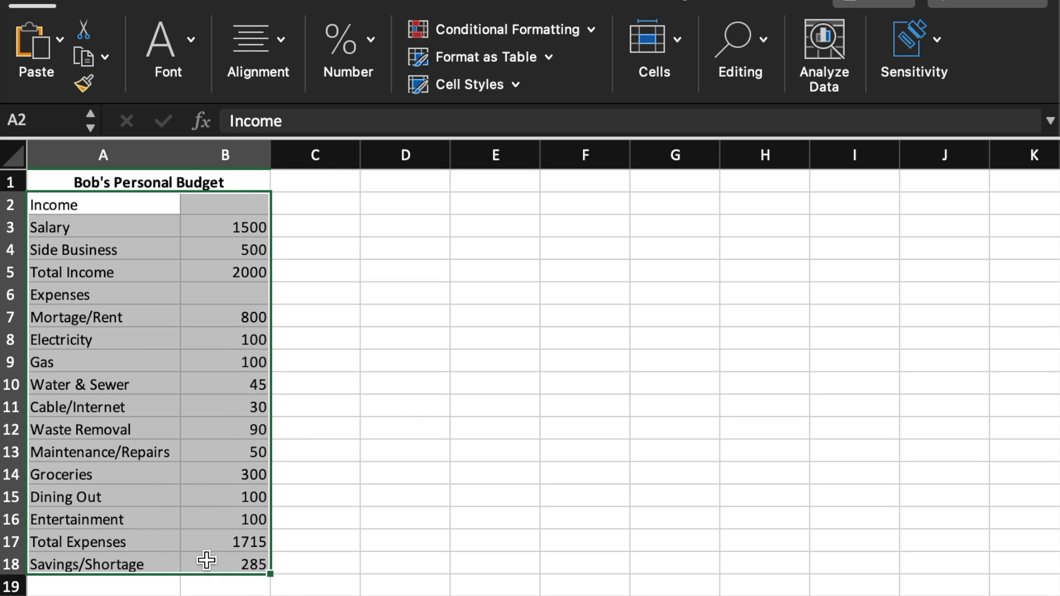
click(189, 39)
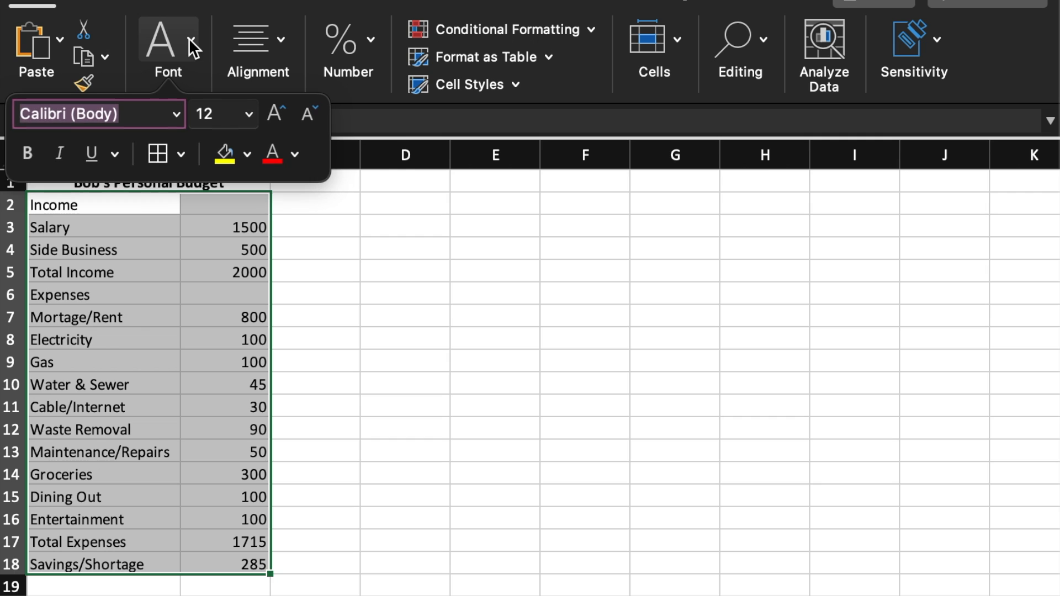
click(181, 154)
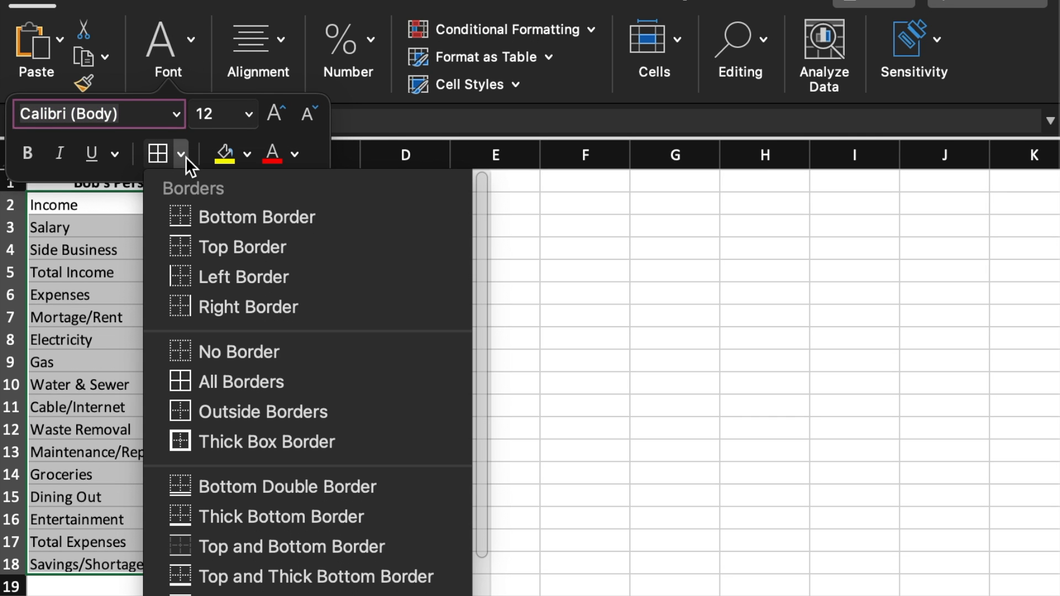
click(320, 380)
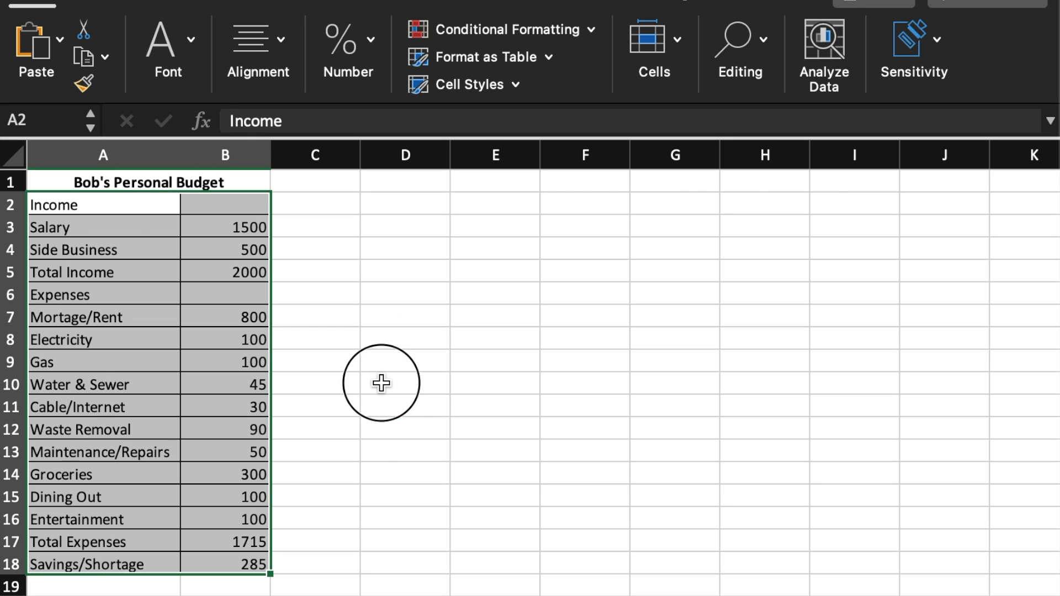
click(381, 384)
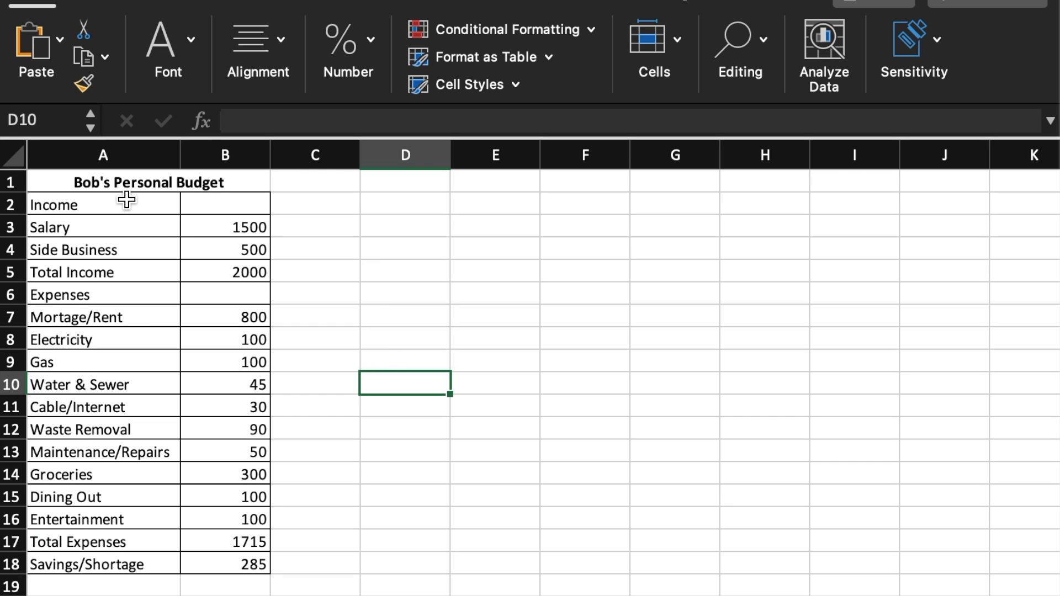
Format the range A2:B18 as a table in the first blue Medium style, leaving the option for existing headers off.
drag(126, 200, 225, 554)
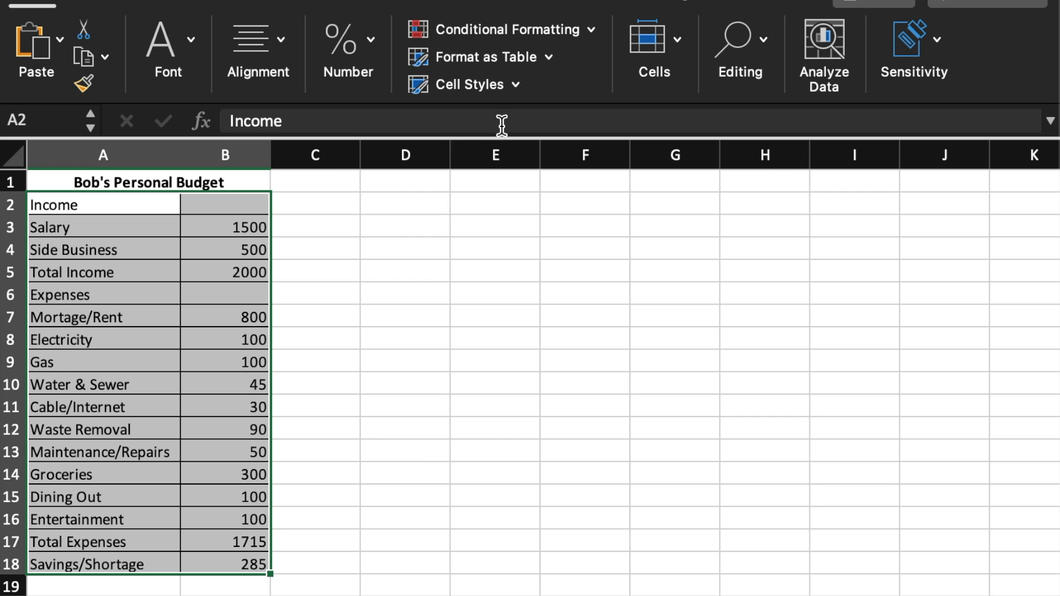
click(550, 56)
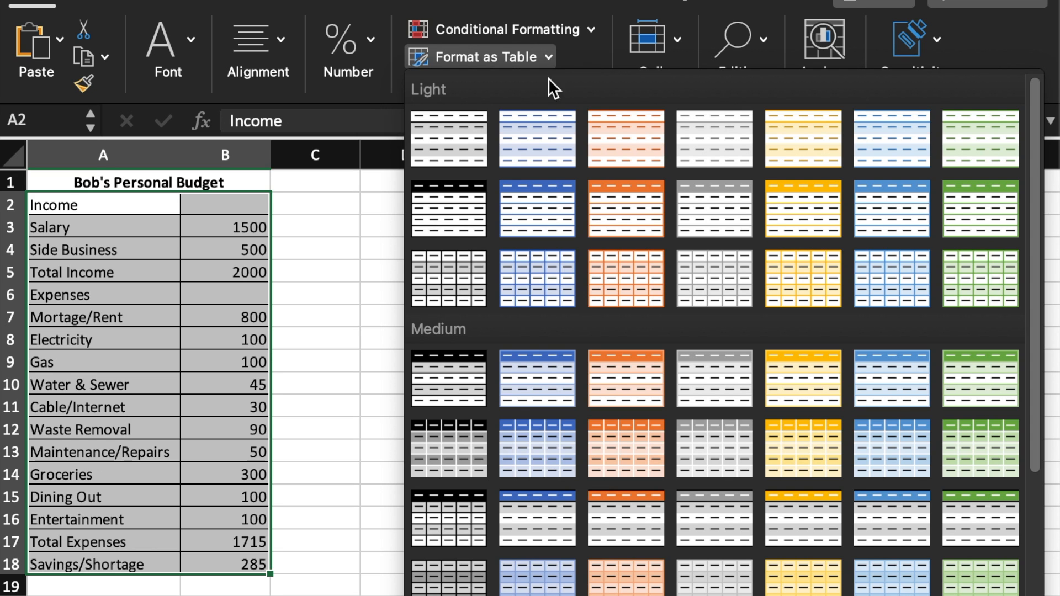
click(534, 356)
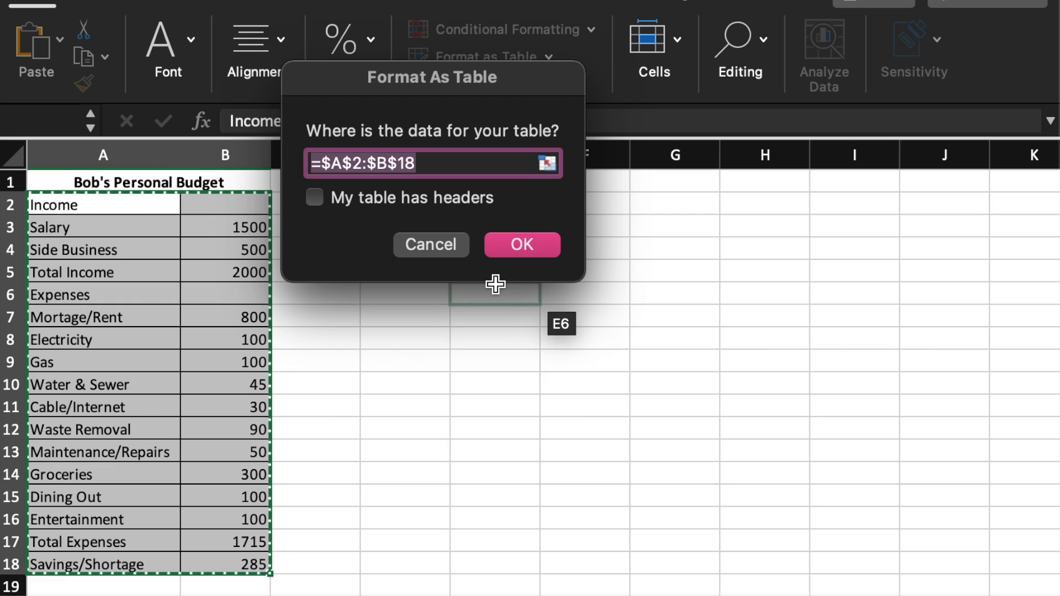
click(504, 244)
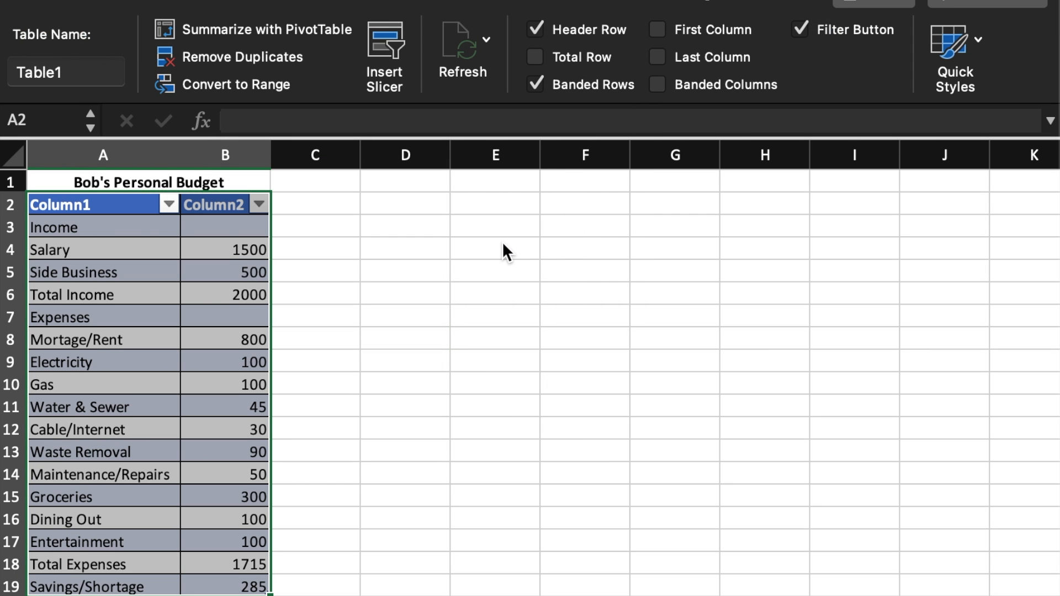
click(504, 245)
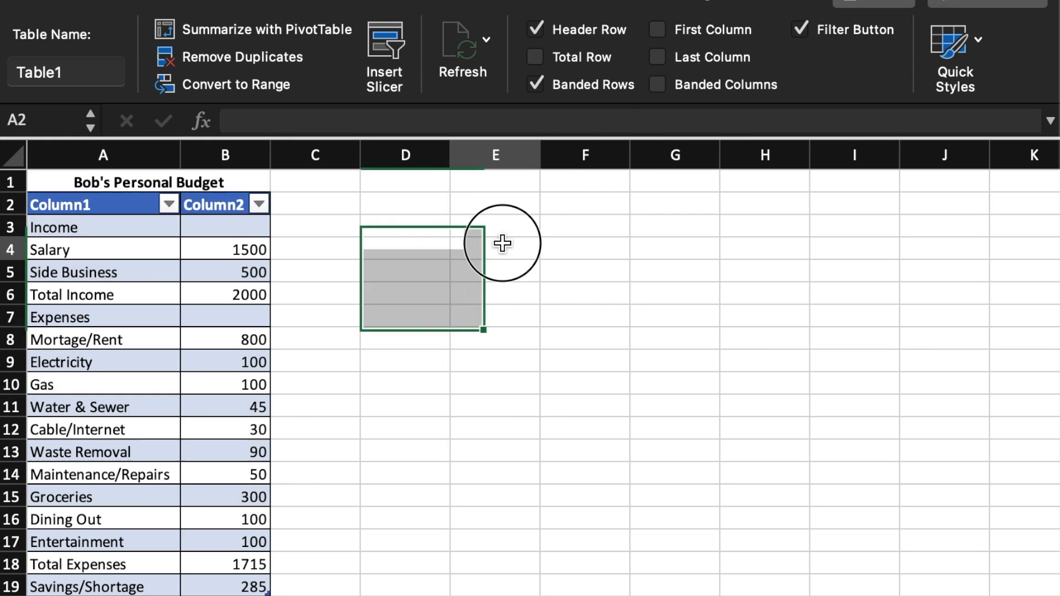
Rename the table's column headers to Type in A2 and Amount in B2.
double_click(62, 203)
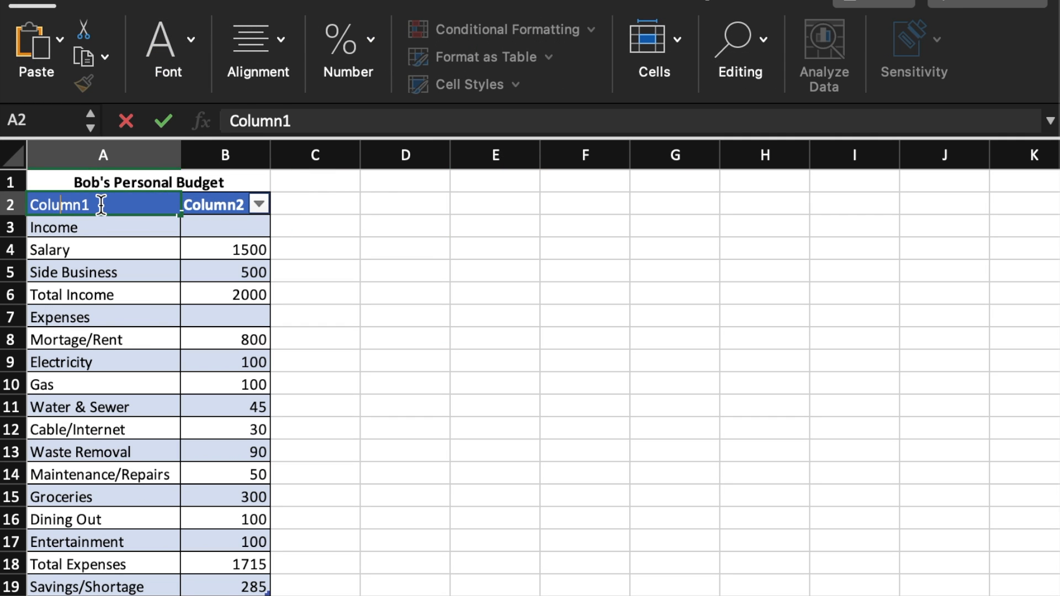
drag(305, 120, 154, 119)
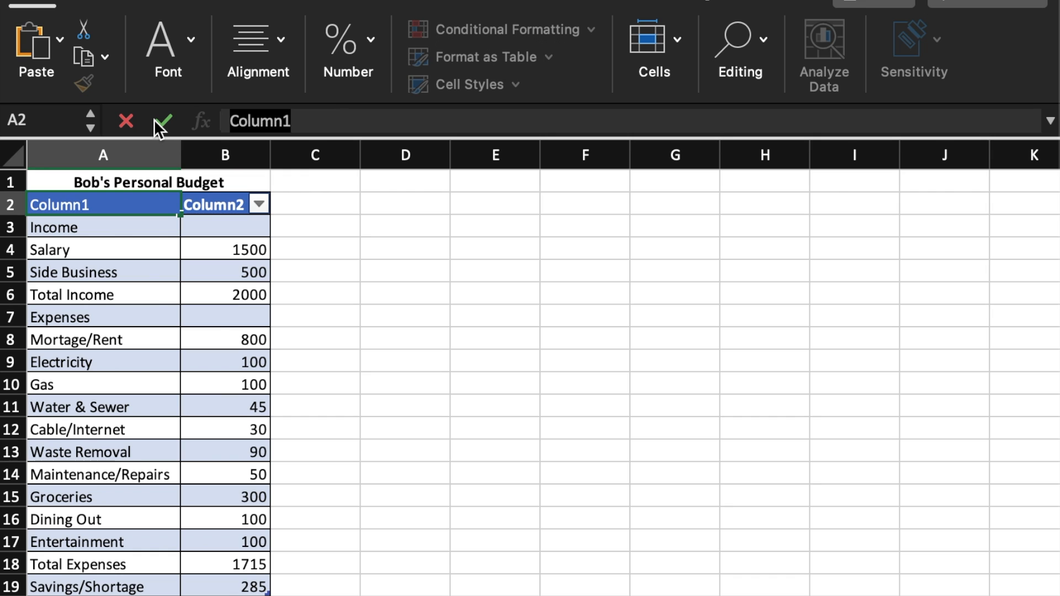
text(Type)
key(Return)
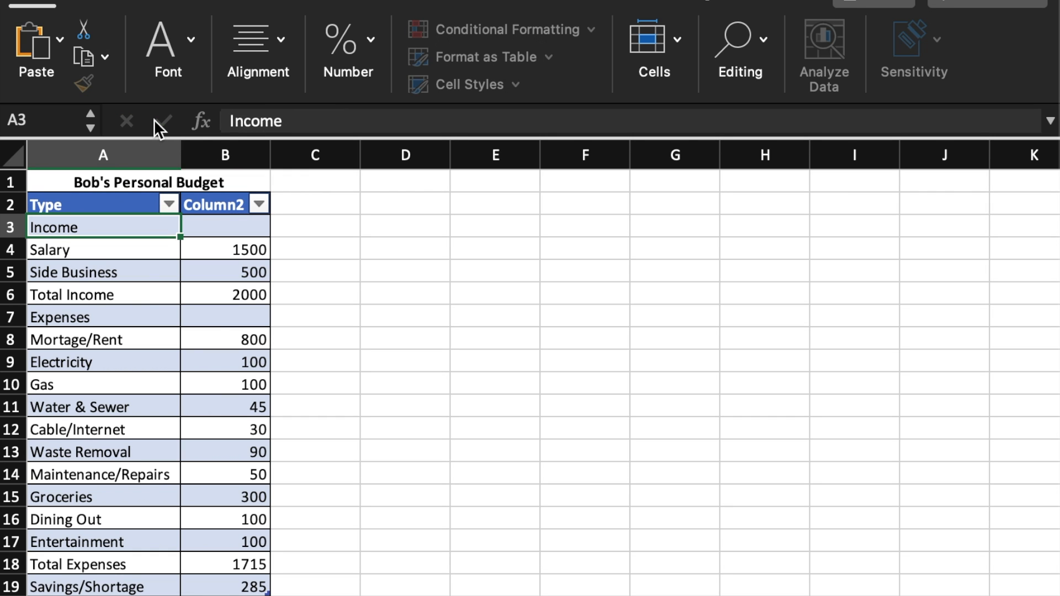
click(213, 202)
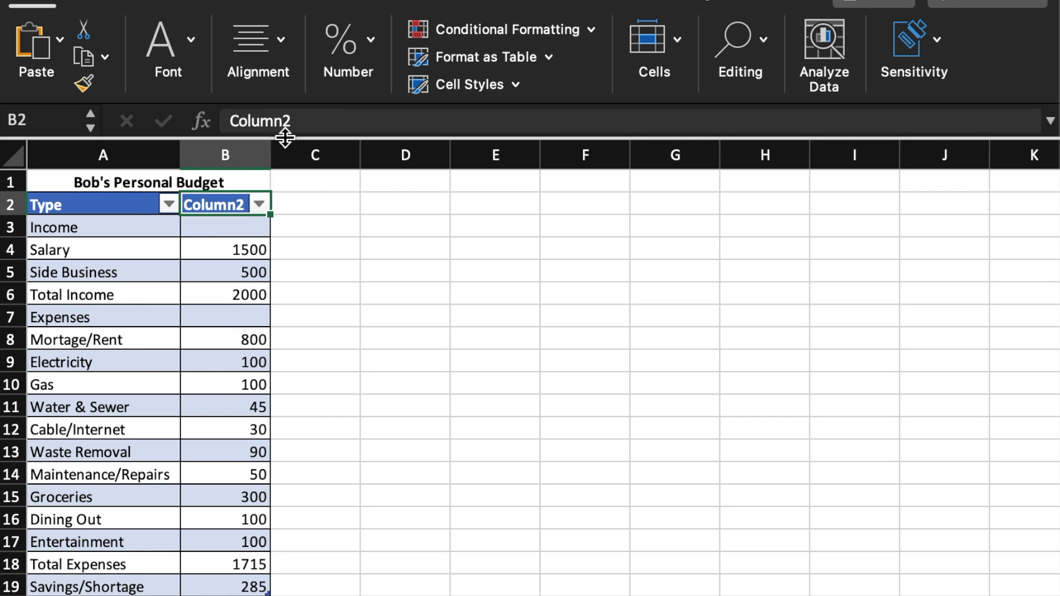
drag(296, 120, 209, 119)
text(Amount)
key(Return)
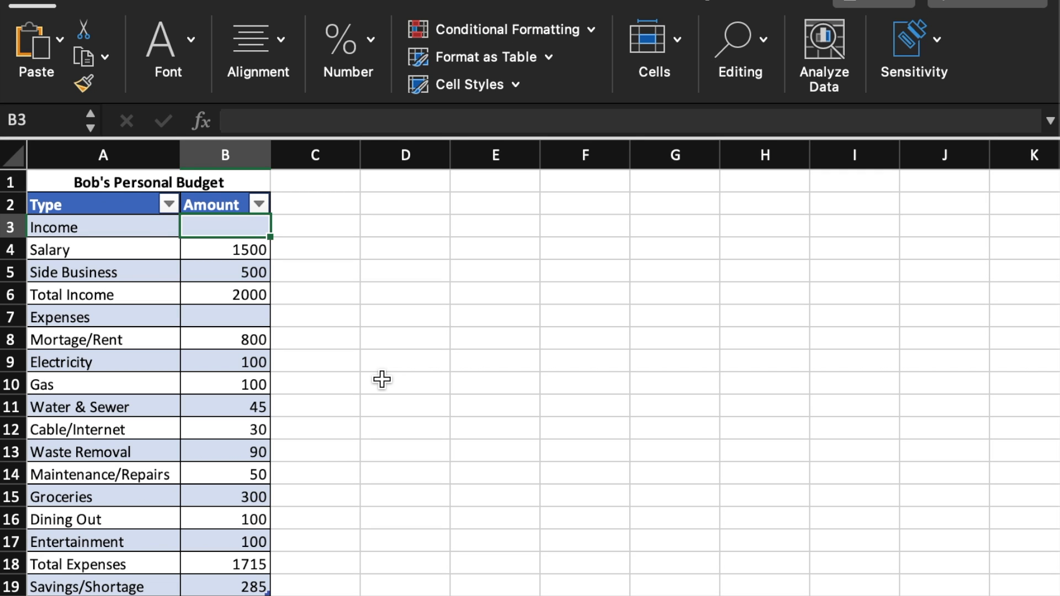
Apply the Accounting number format with the dollar symbol to the amounts in B3:B19.
drag(235, 227, 229, 577)
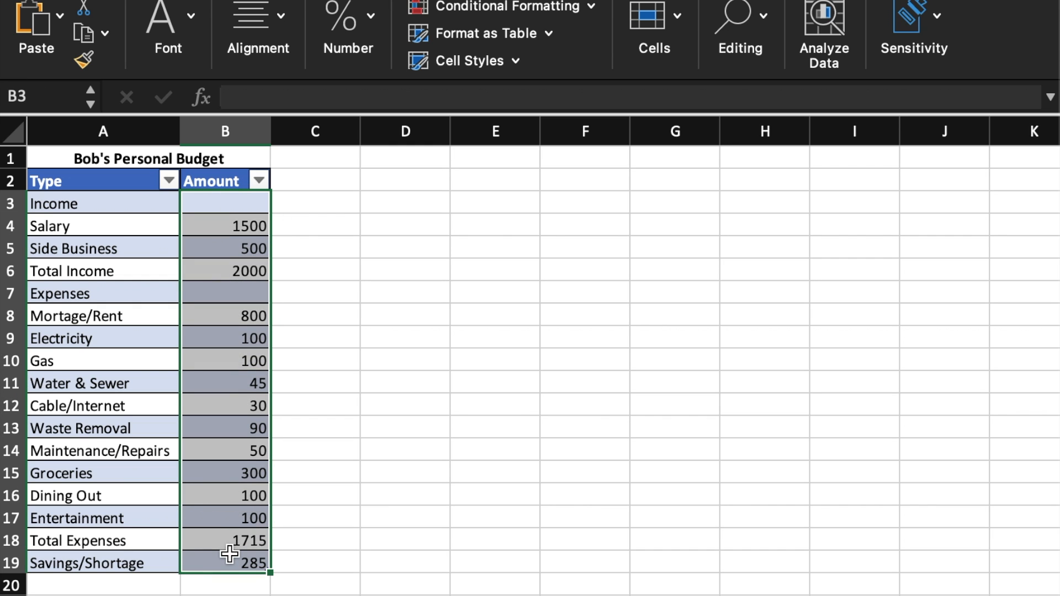
click(371, 18)
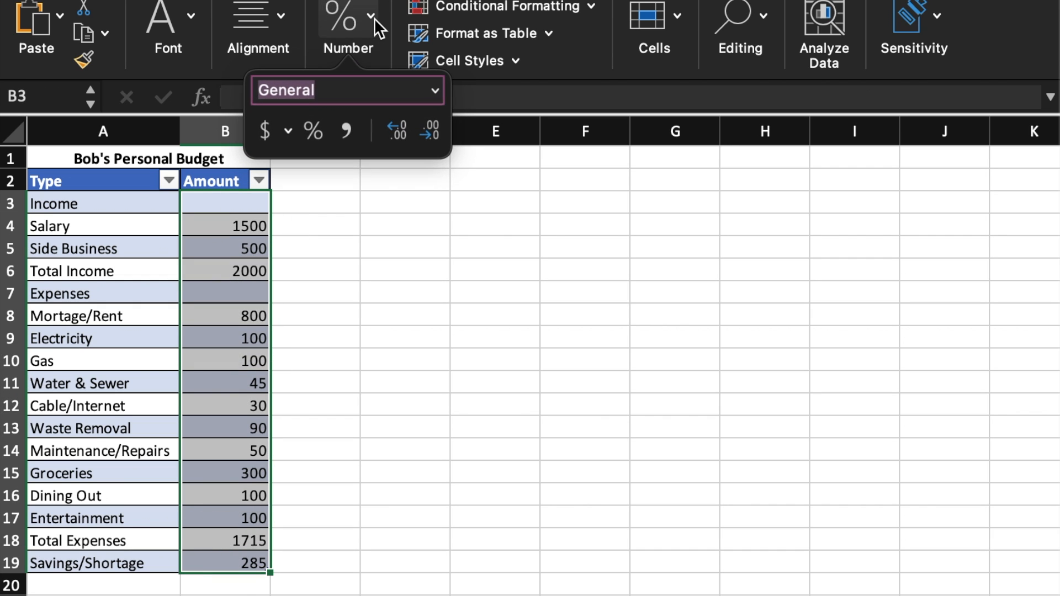
click(274, 136)
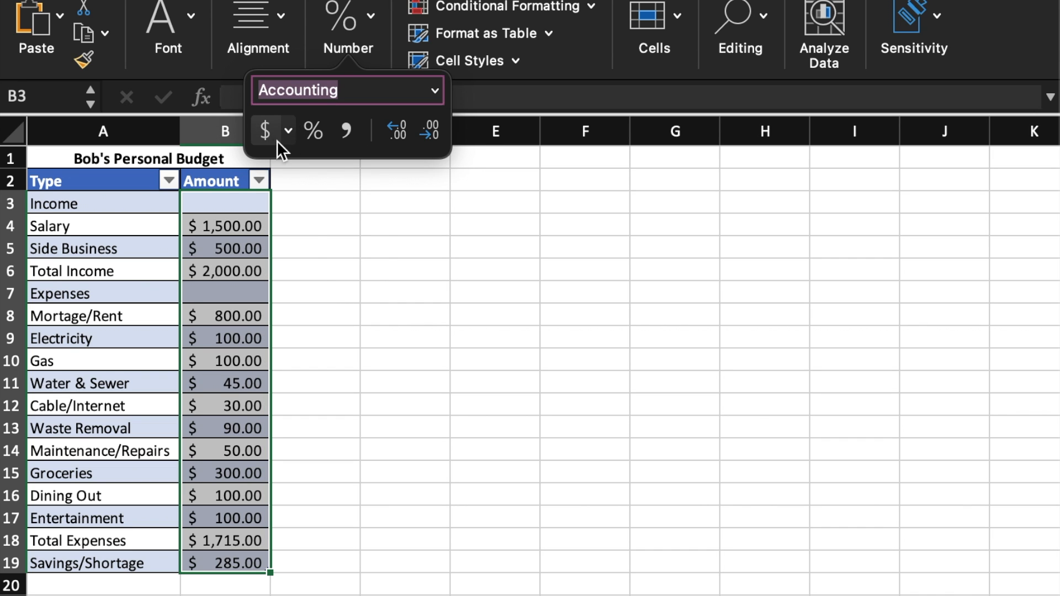
click(349, 249)
Examine the Currency, Date, Time and Percentage categories in the number format settings for B3:B19 without applying any.
drag(251, 200, 250, 568)
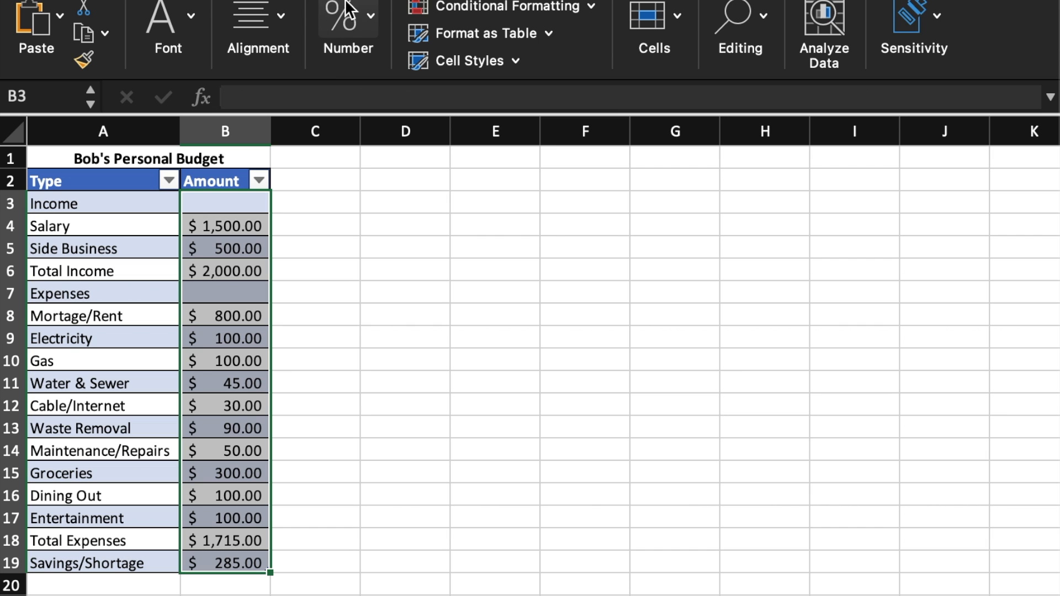
click(368, 16)
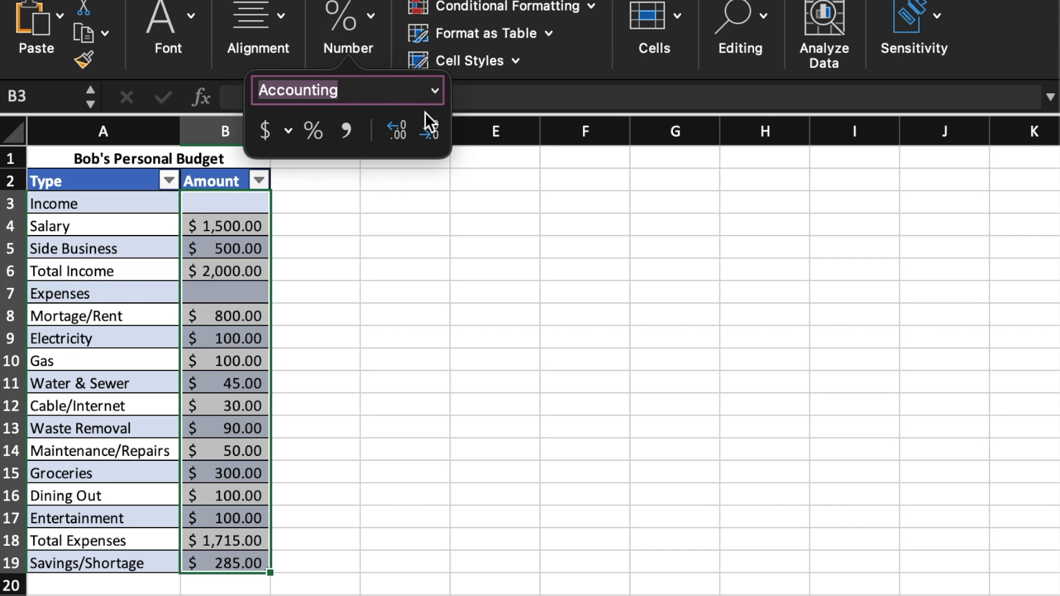
click(436, 94)
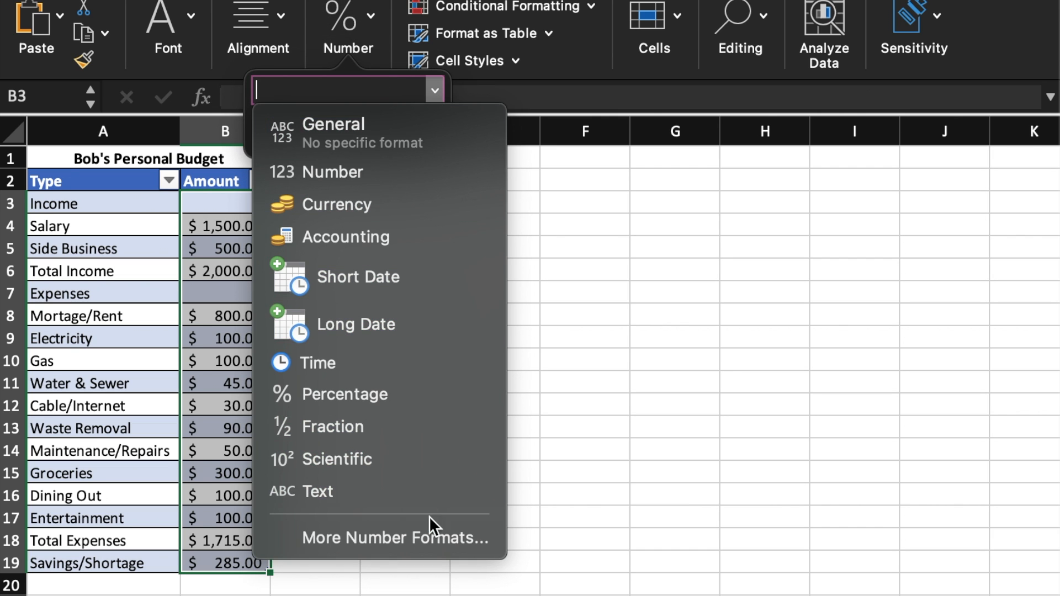
click(430, 534)
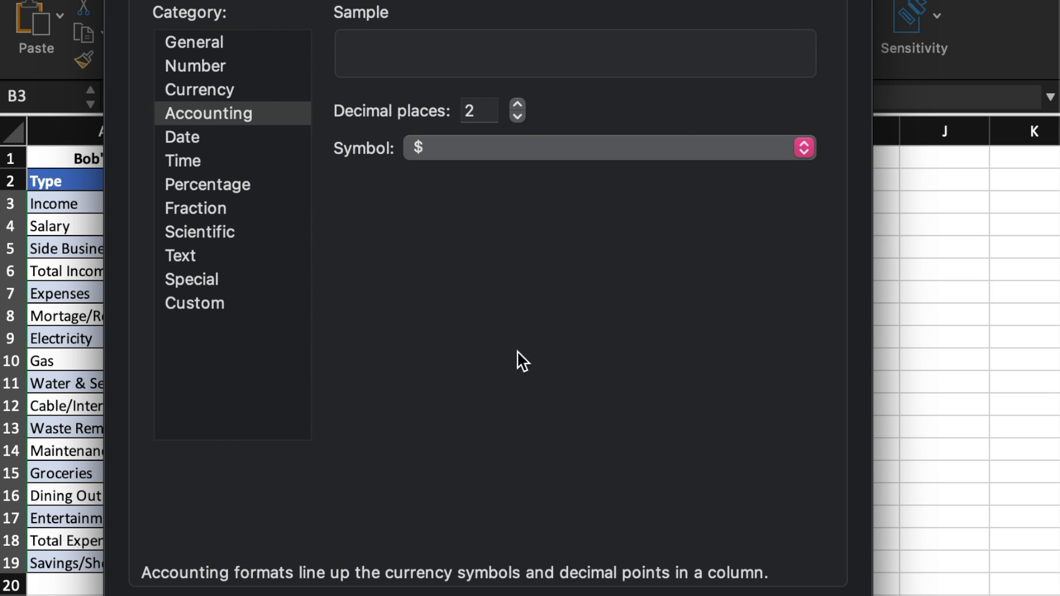
click(225, 88)
click(222, 139)
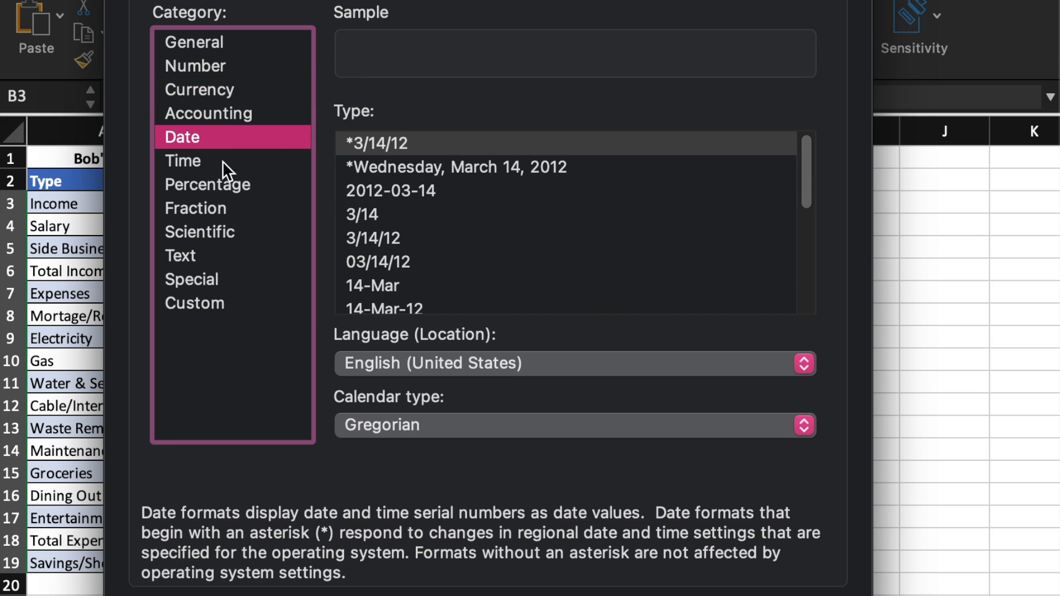
click(227, 163)
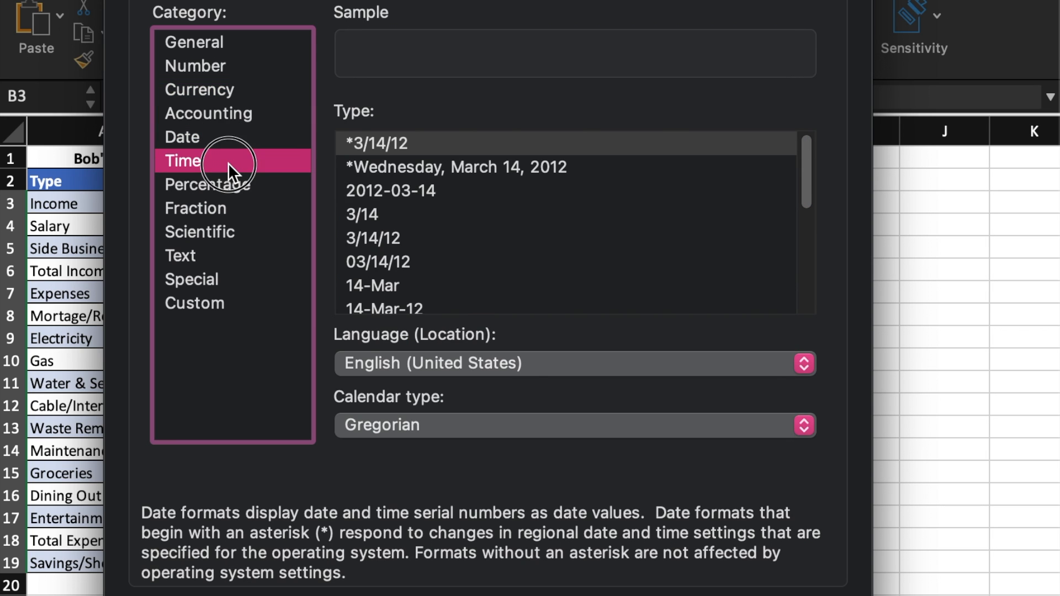
click(280, 184)
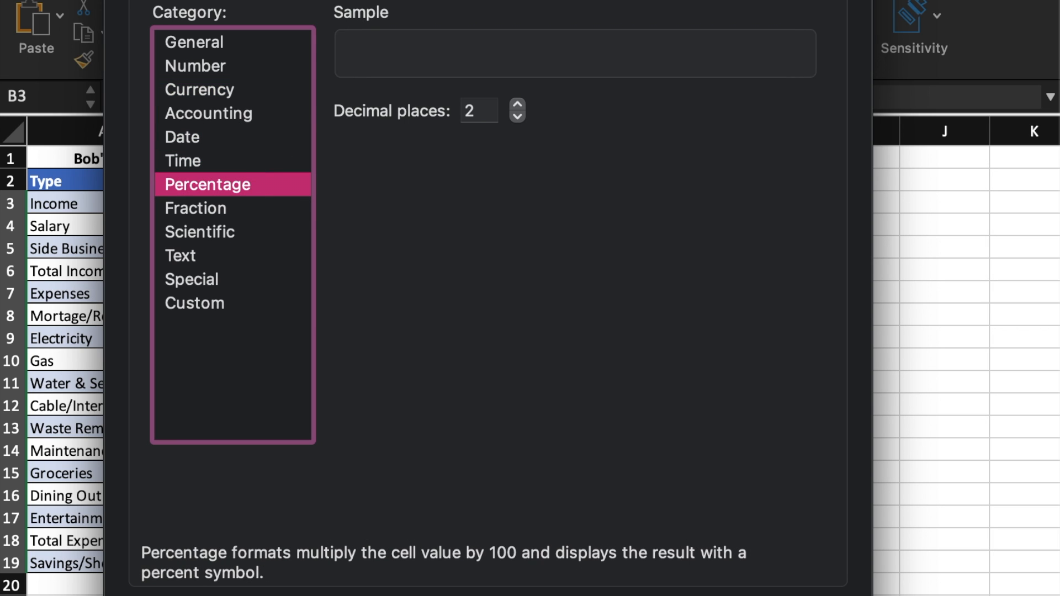
key(Escape)
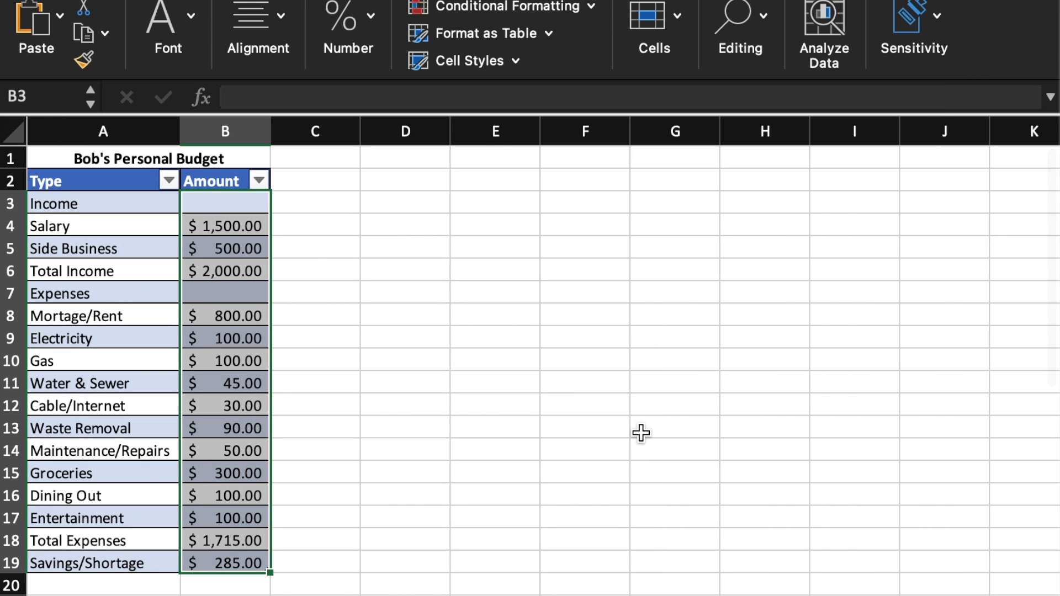